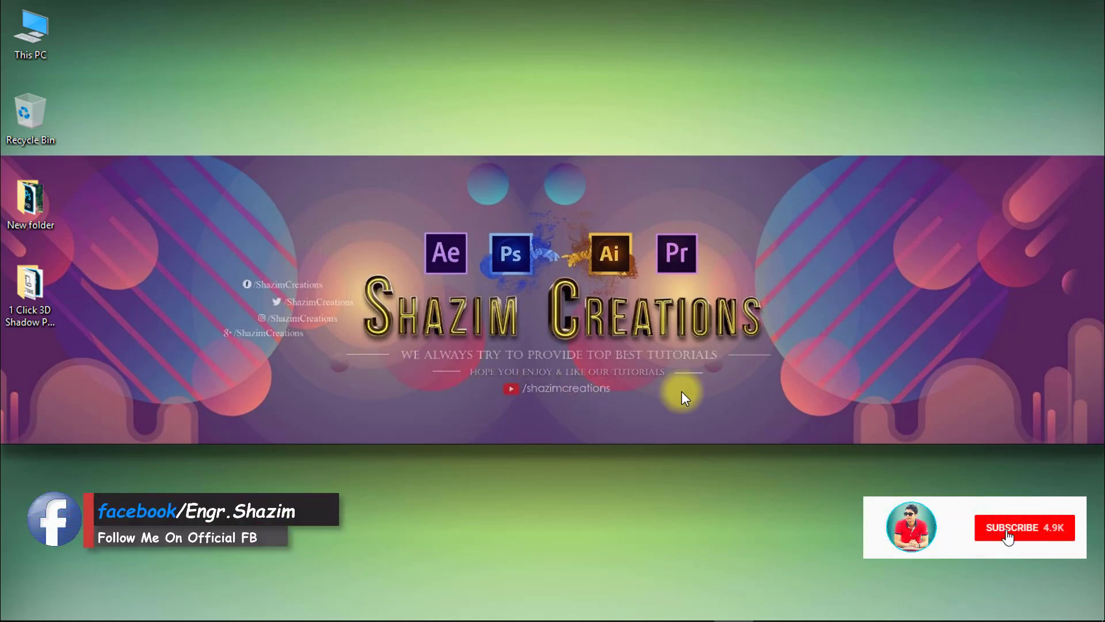
Step: Switch to Photoshop, close the Selective Tool palette, and create a 1920 x 1080 px document at 300 ppi from the recent custom preset
click(694, 608)
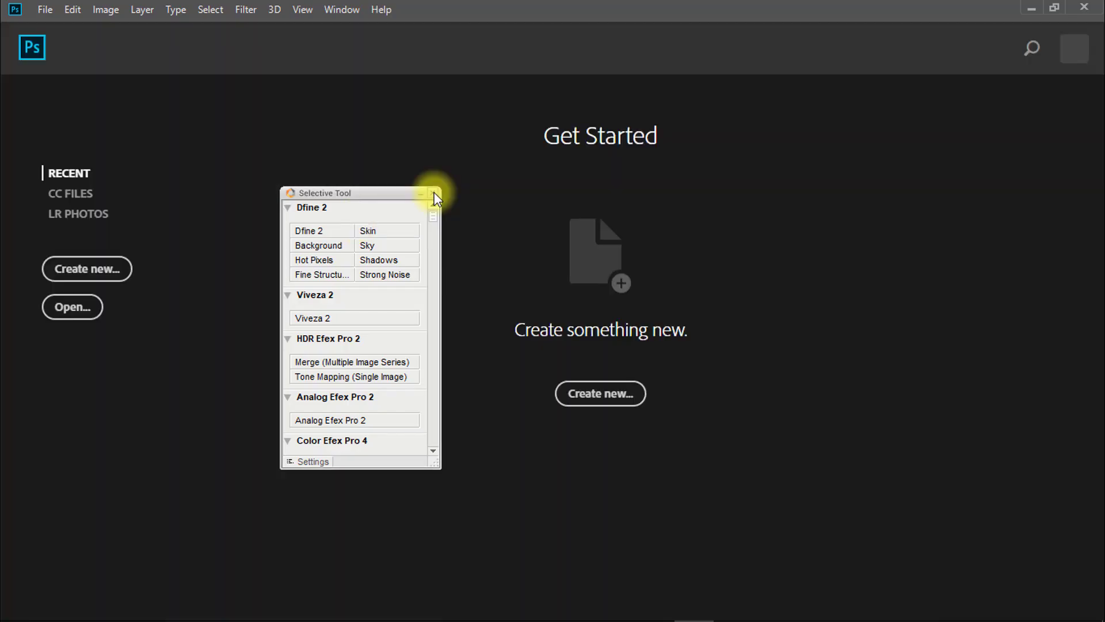
click(434, 192)
click(45, 9)
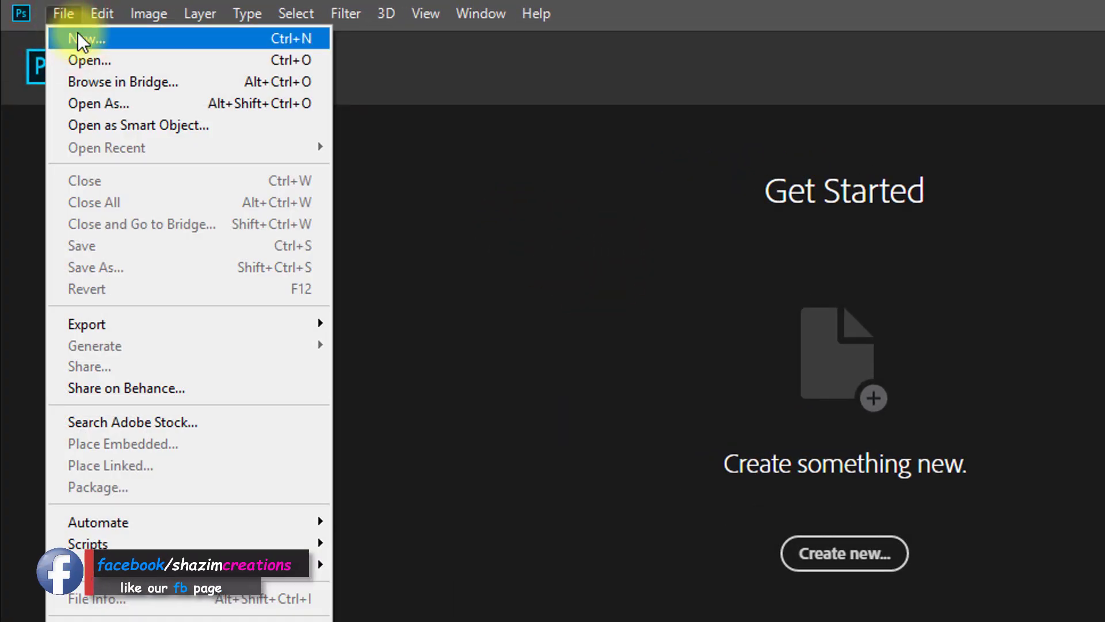
click(77, 34)
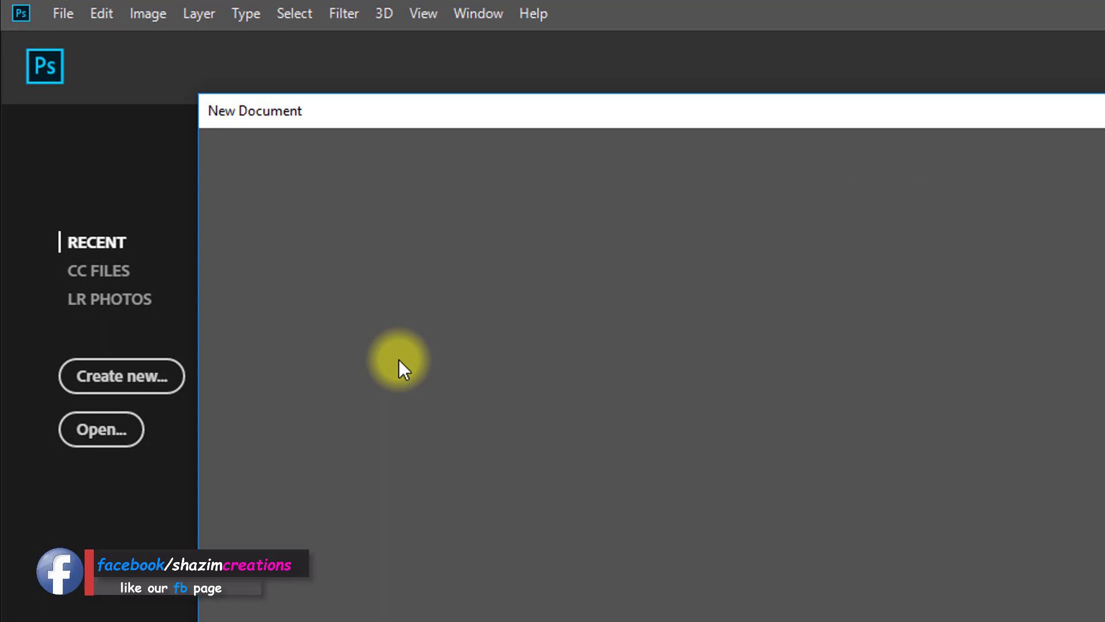
click(242, 422)
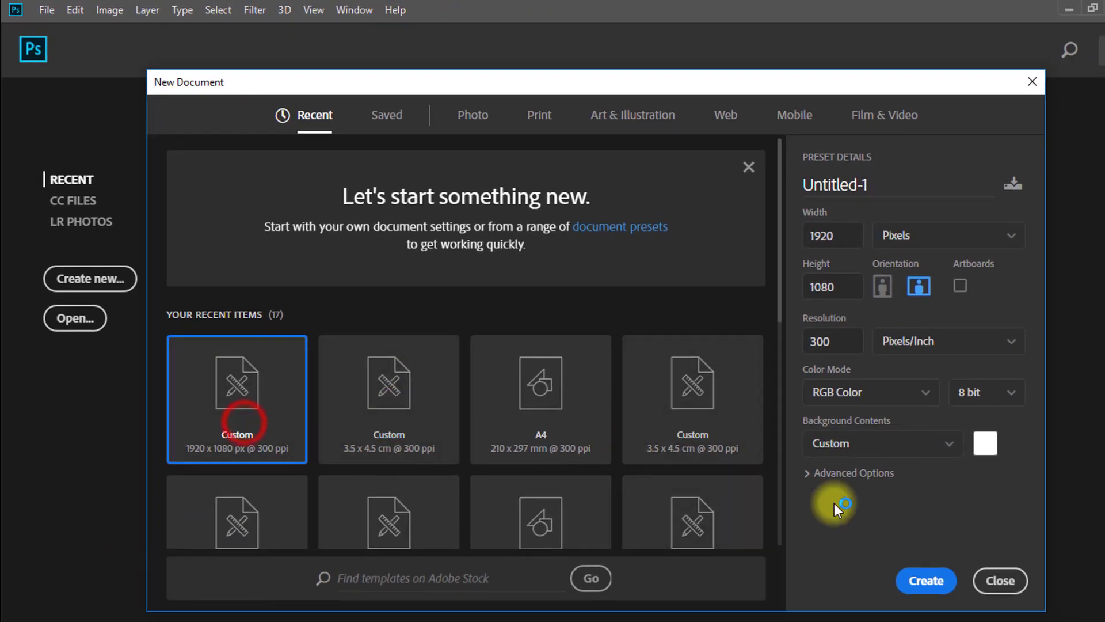
click(913, 580)
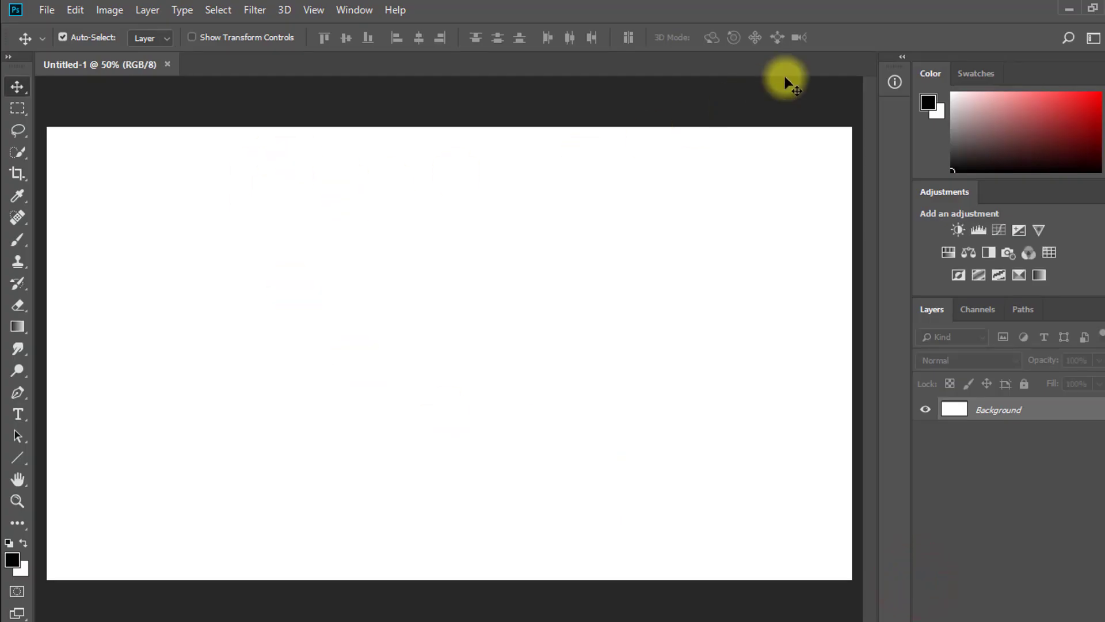
Step: Place the apple-logo-clipart-transparent-background-14 image from the 1 Click 3D Shadow folder and check its transparency by briefly hiding the Background layer
click(1071, 7)
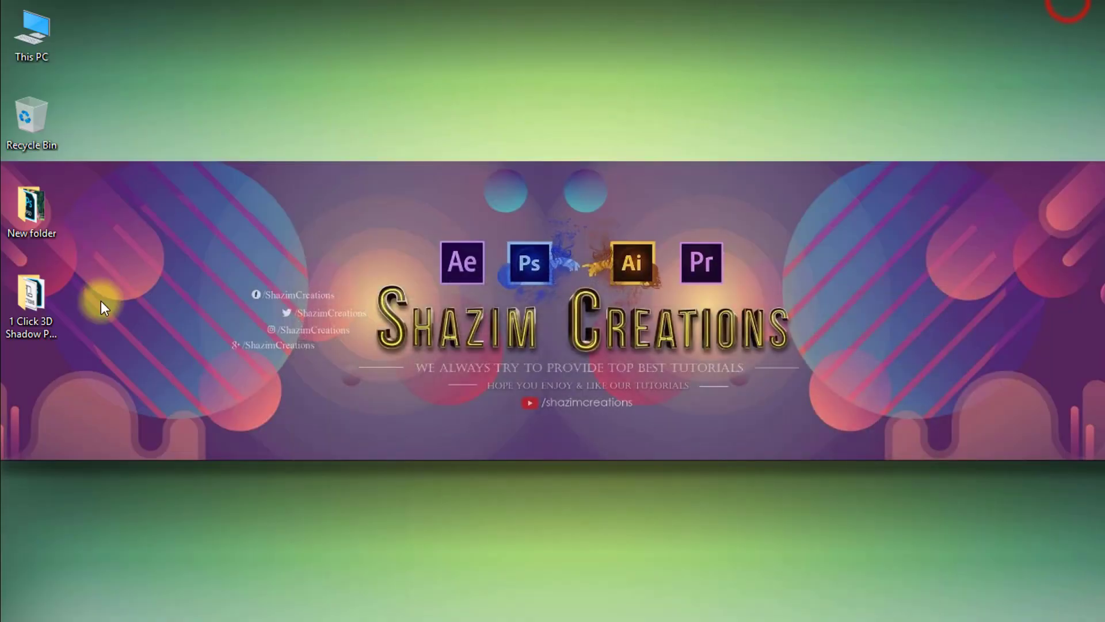
double_click(27, 291)
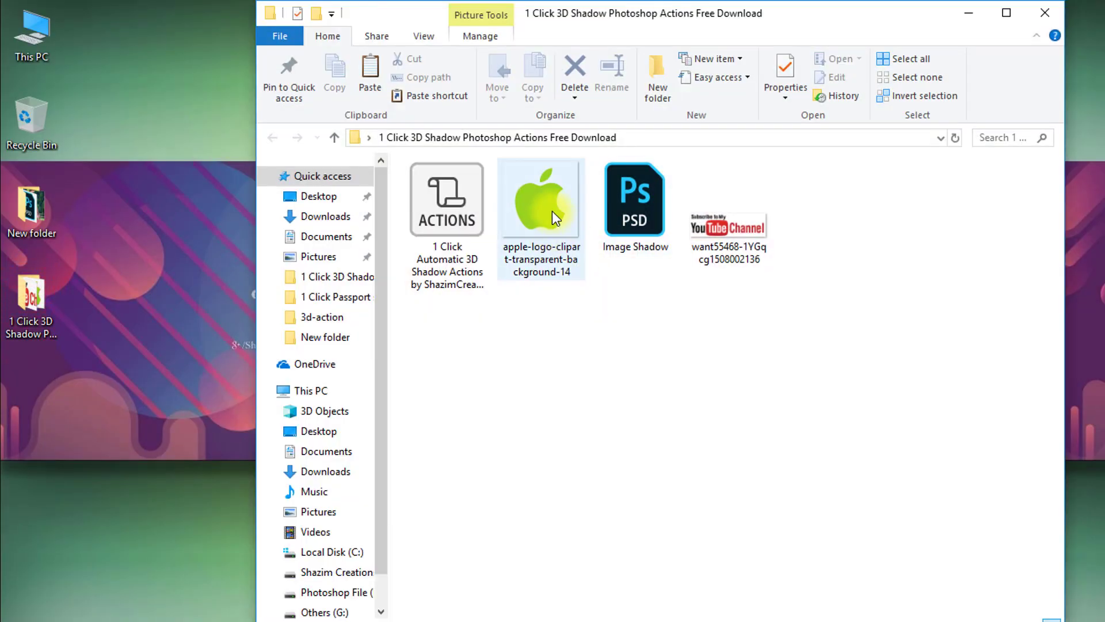
drag(537, 199, 402, 353)
drag(453, 377, 452, 365)
key(Return)
click(921, 434)
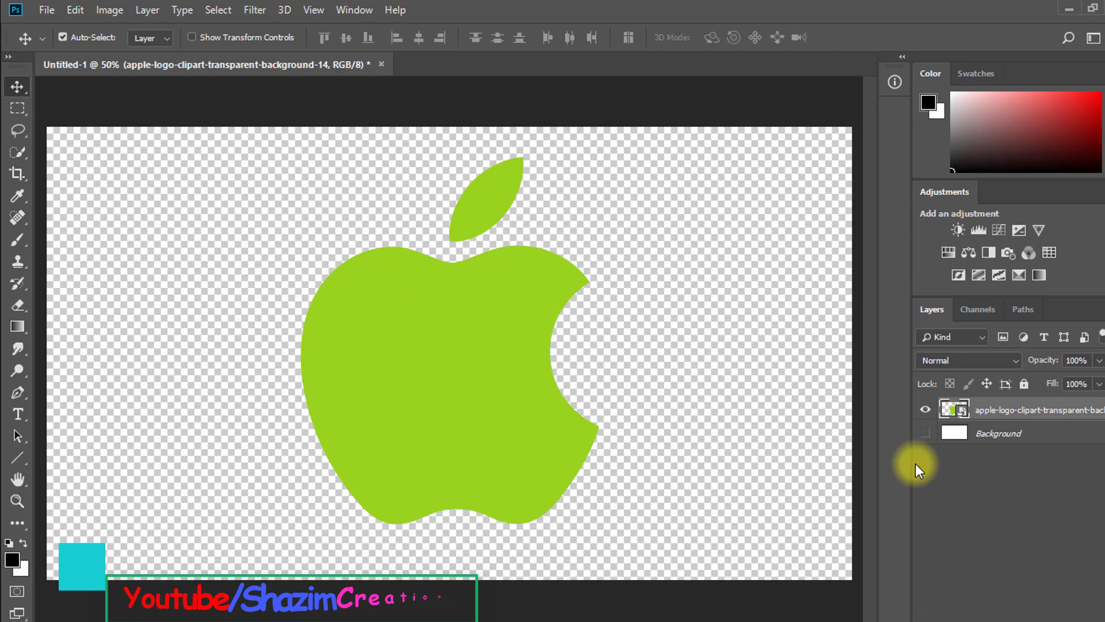
click(925, 433)
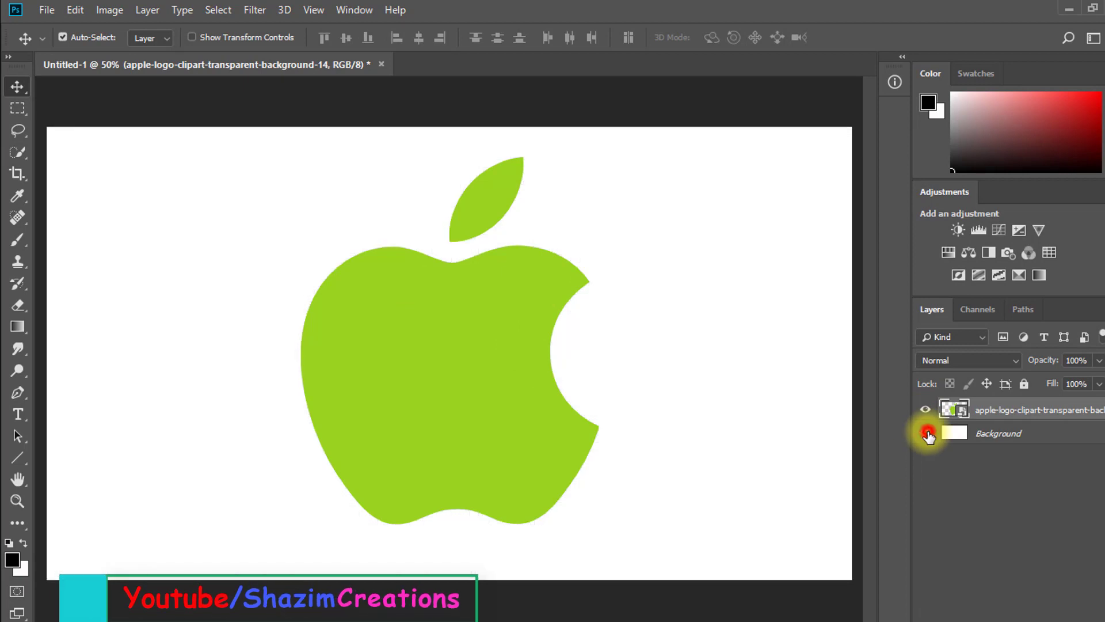
Step: Load the 1 Click Automatic 3D Shadow Actions file from the desktop's 1 Click 3D Shadow Photoshop Actions folder
click(358, 11)
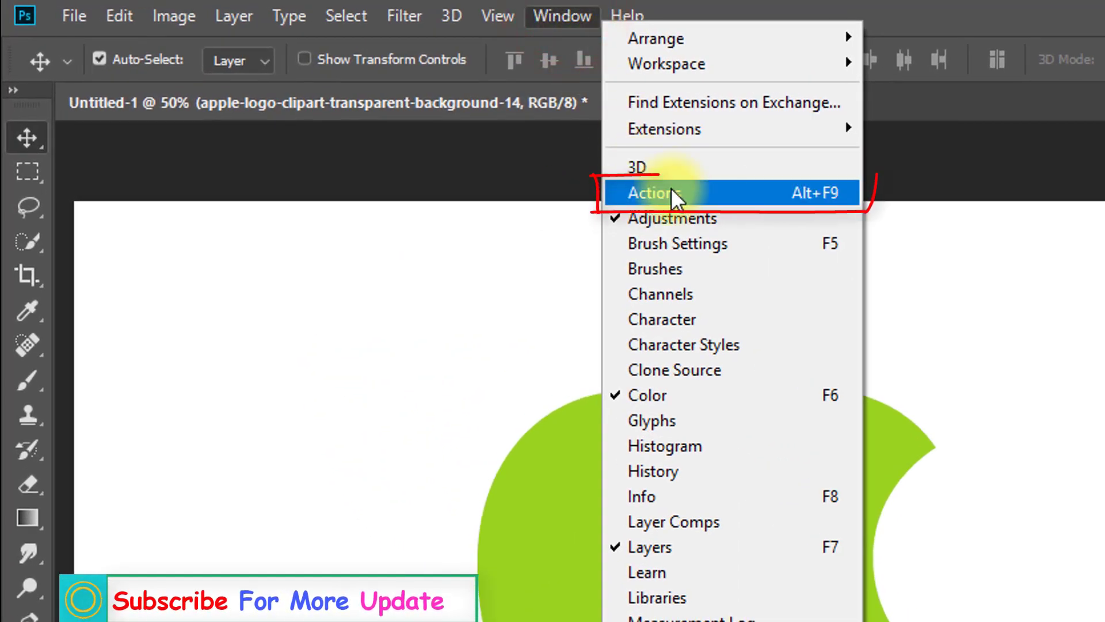
click(671, 191)
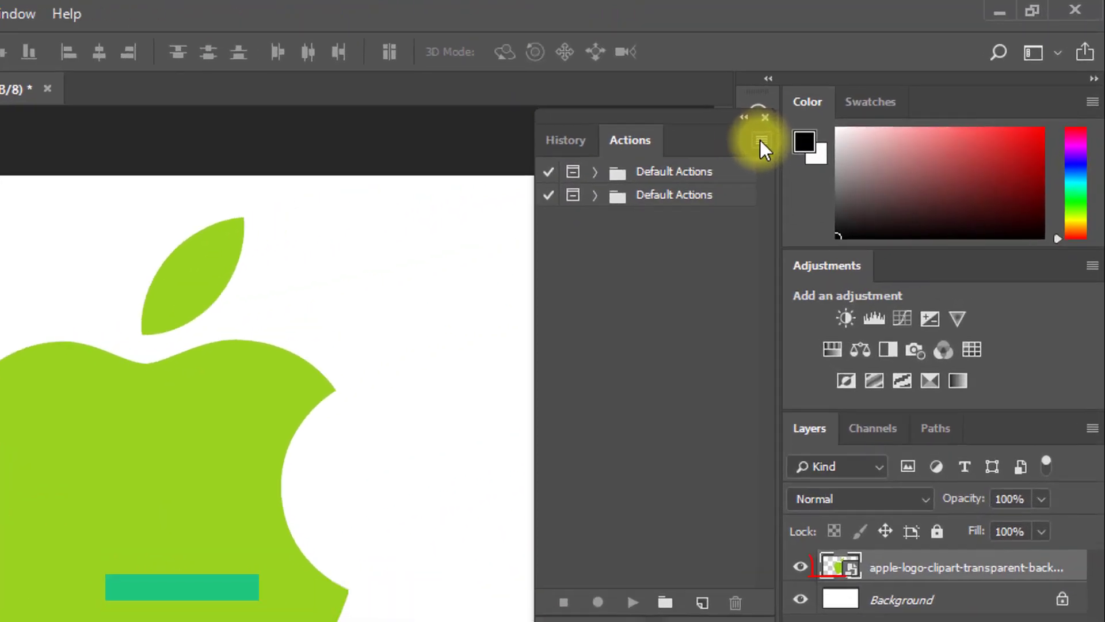
click(761, 139)
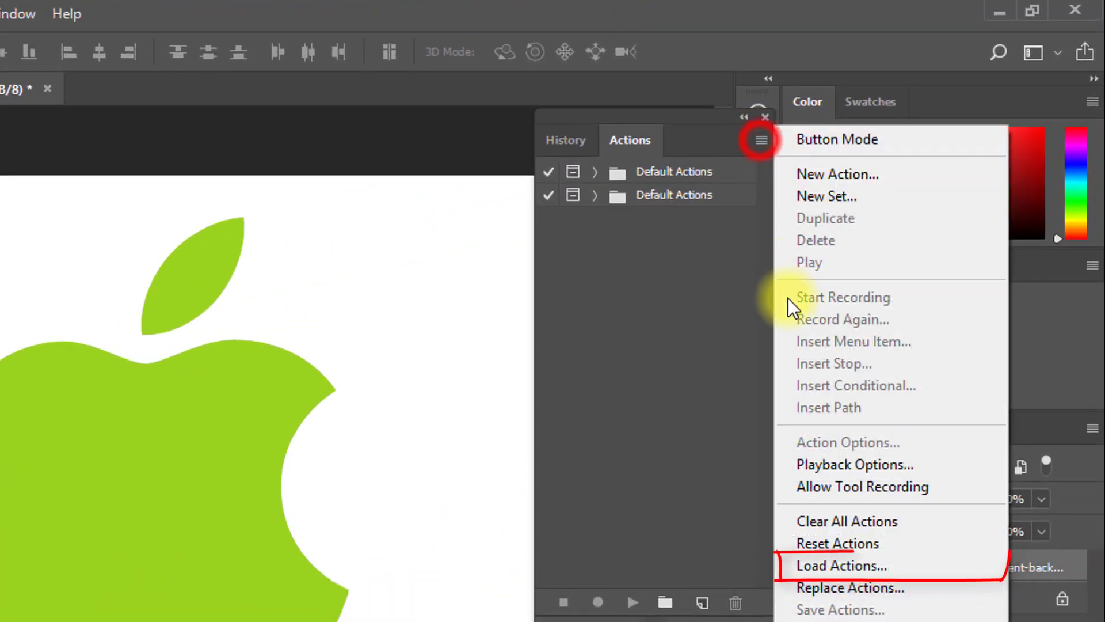
click(871, 564)
click(117, 280)
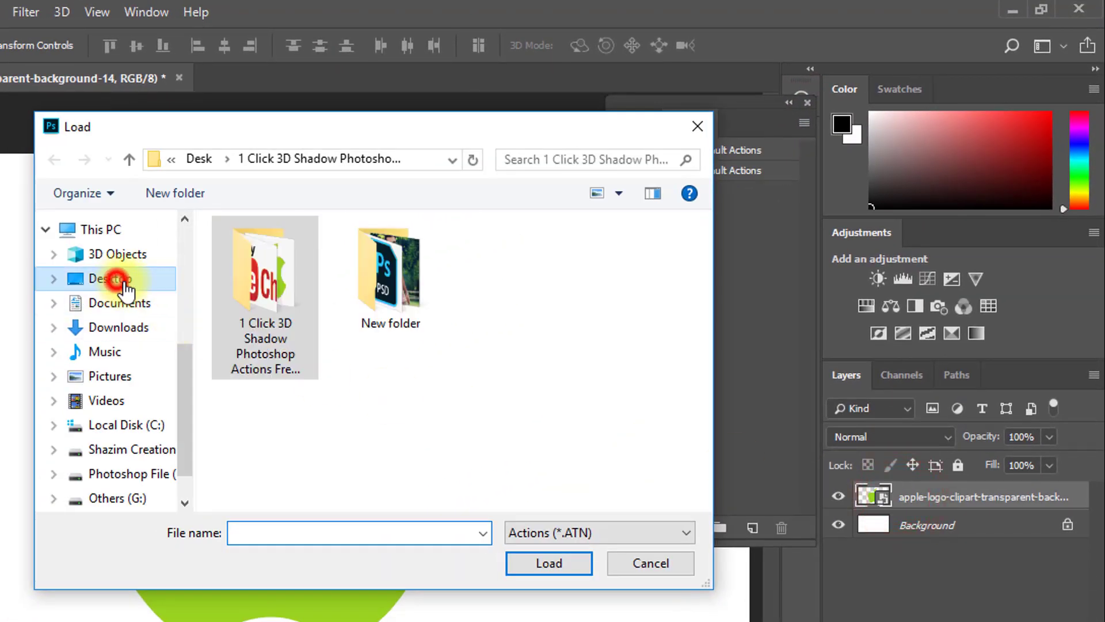
double_click(268, 285)
click(271, 307)
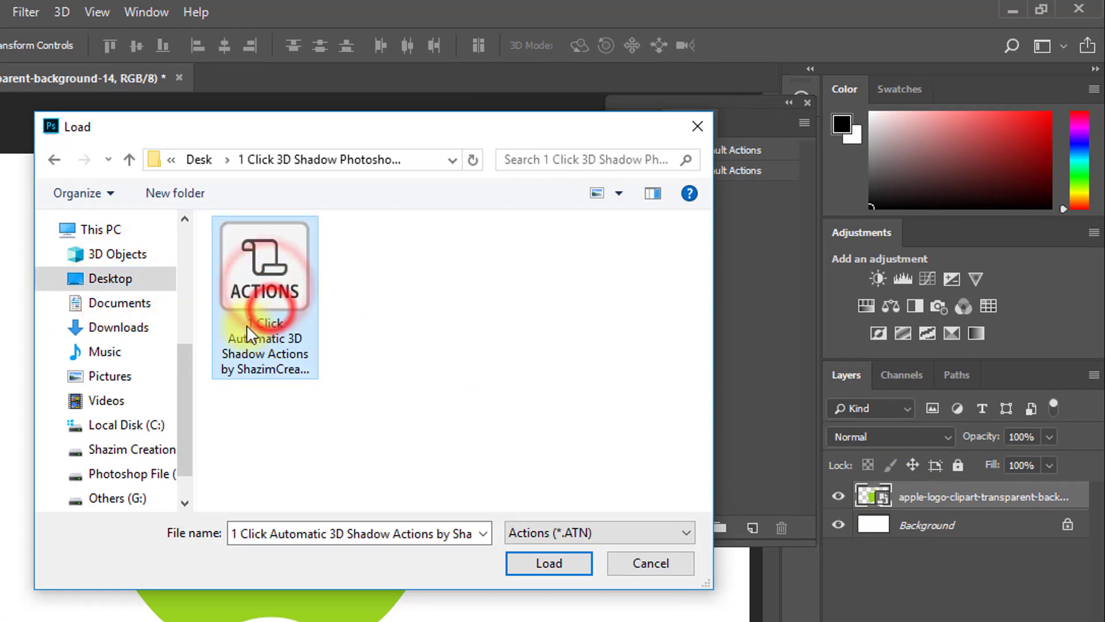
click(538, 565)
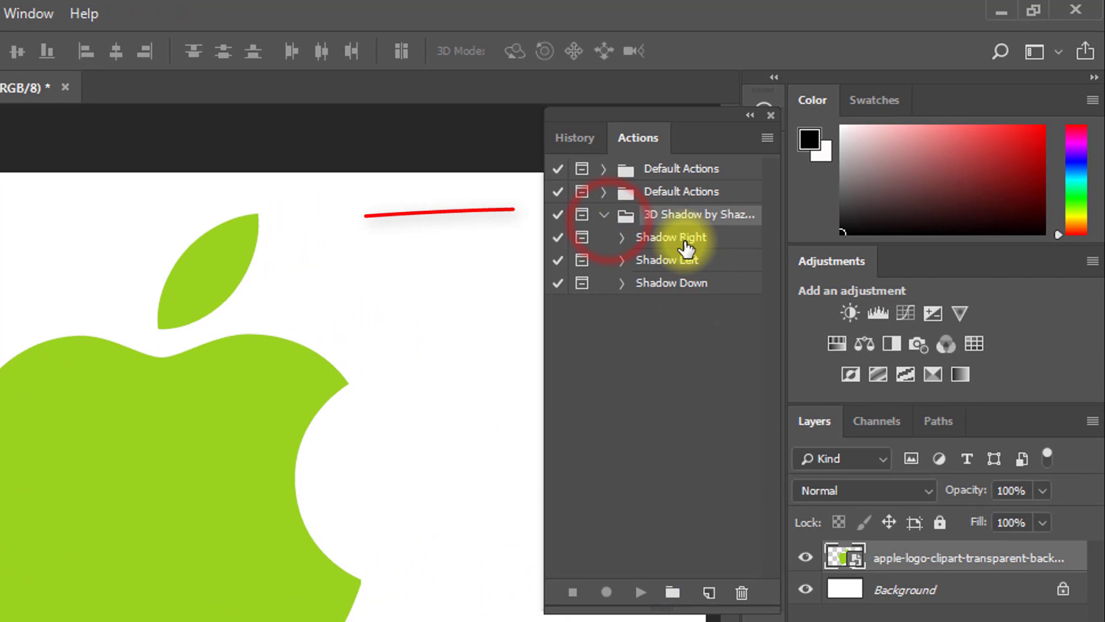
Step: Play the Shadow Left action on the apple logo layer and continue past its message
click(649, 260)
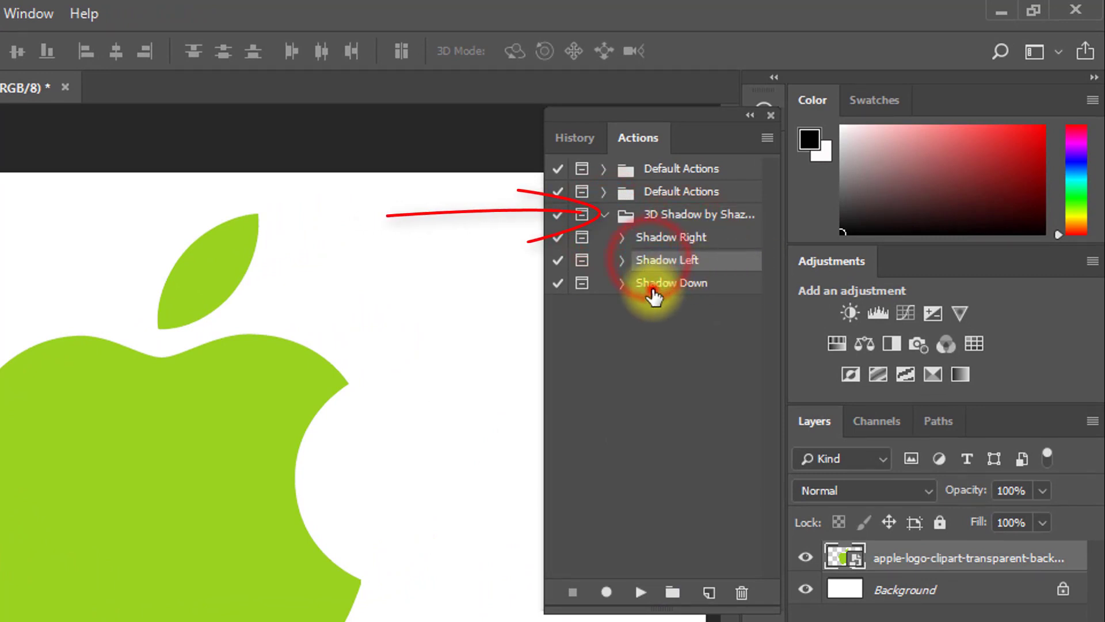
click(670, 283)
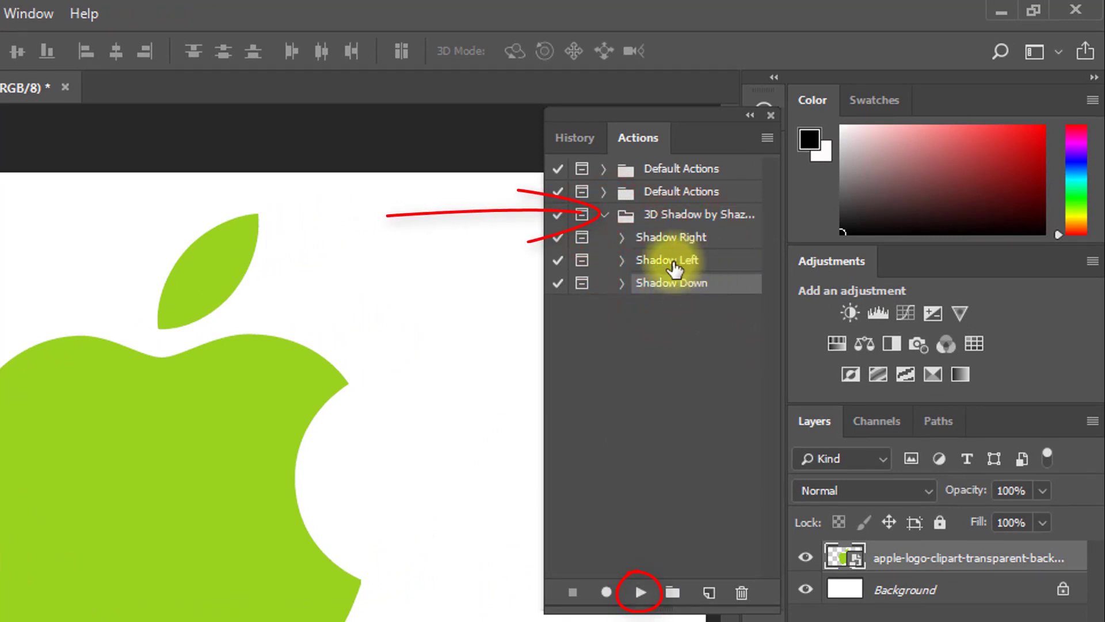
click(671, 261)
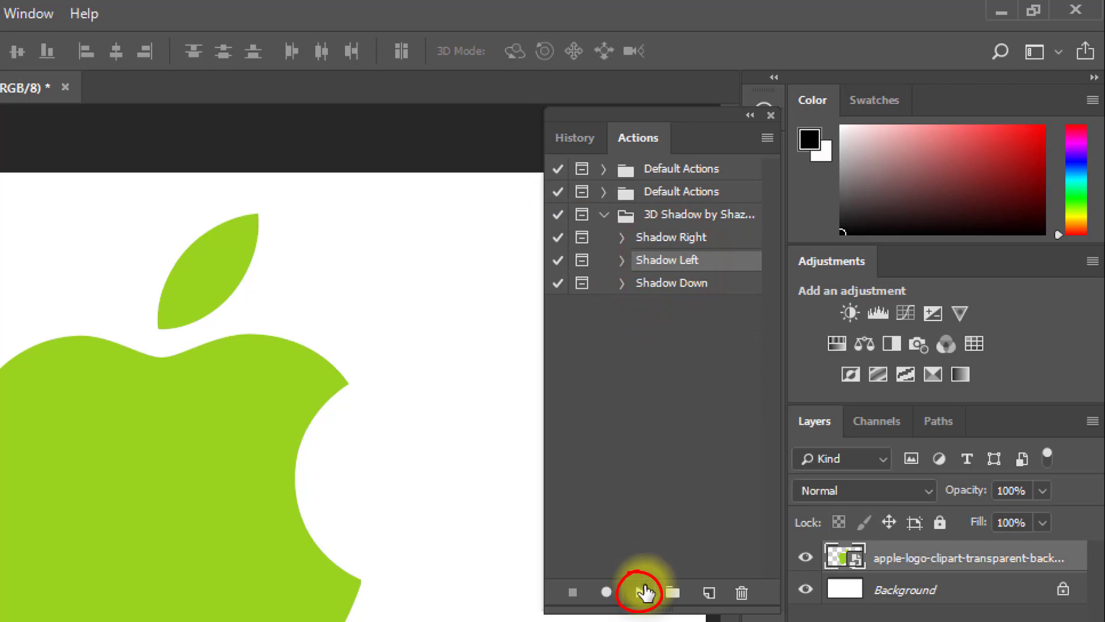
click(641, 592)
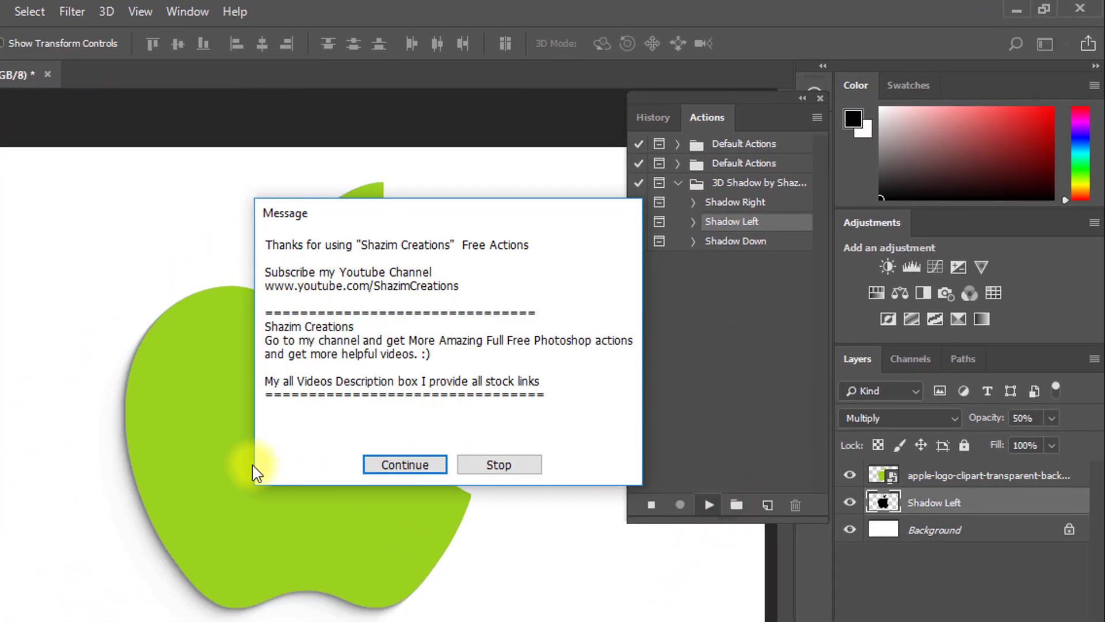
click(420, 463)
ctrl+click(265, 419)
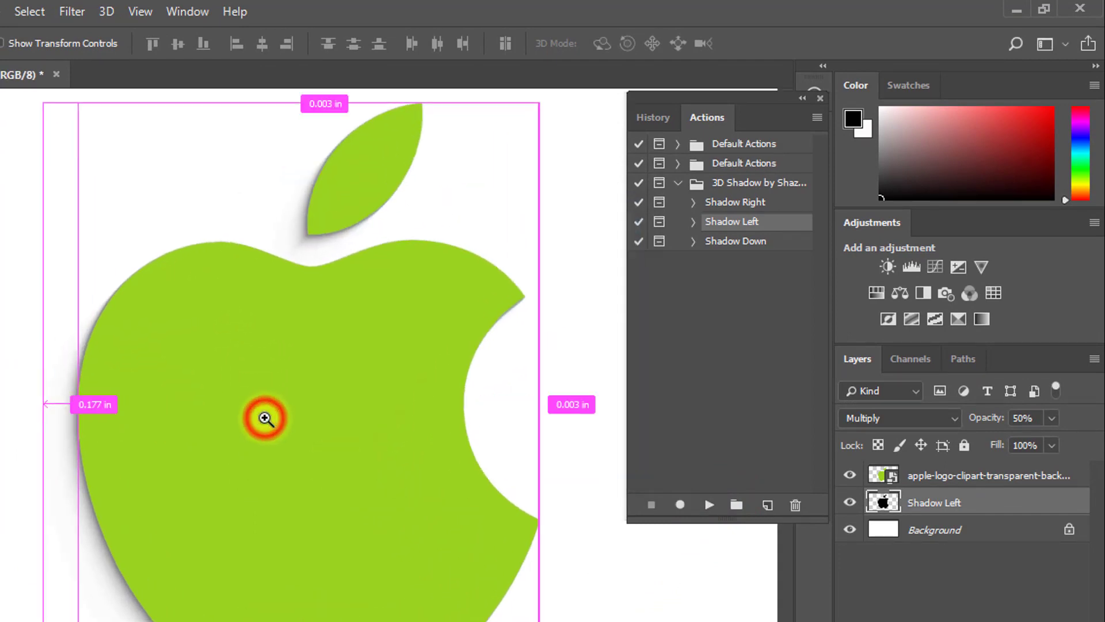
Step: Compare the logo with and without the Shadow Left layer, nudge that shadow left, and delete the layer
click(850, 502)
click(850, 503)
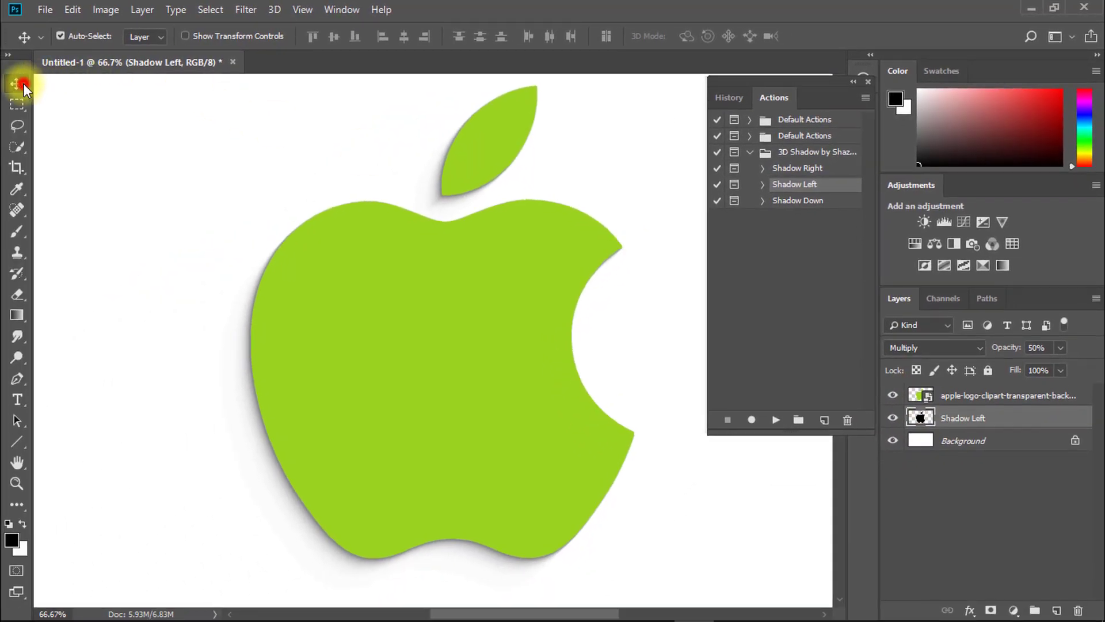
key(Left)
key(Left)
key(Left)
key(Left)
key(Left)
key(Left)
key(Left)
key(Left)
key(Left)
key(Left)
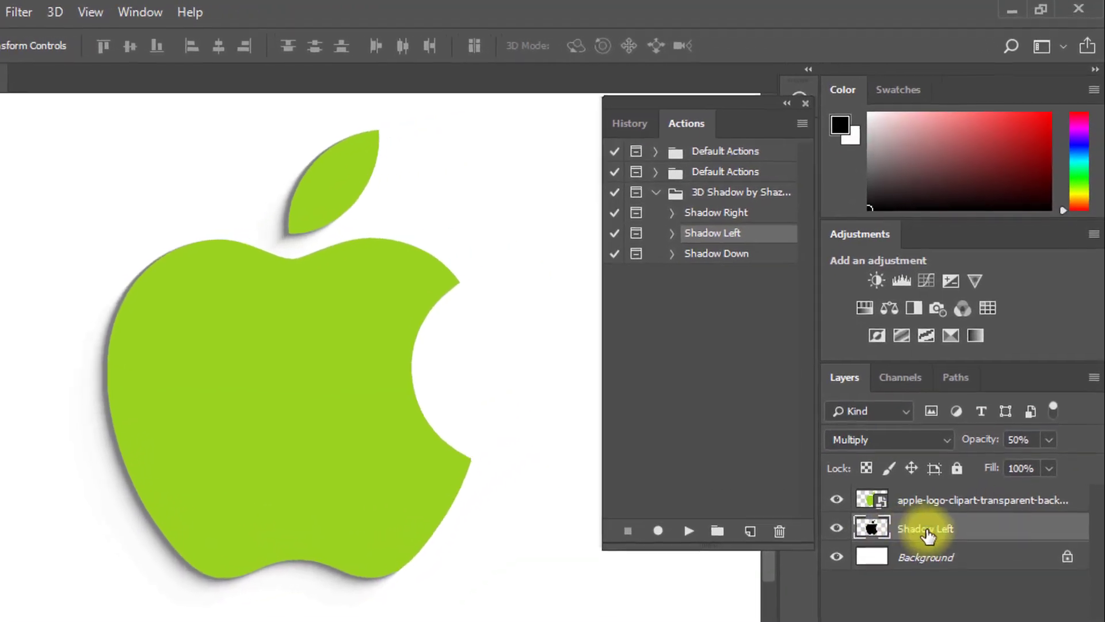
key(Delete)
Step: Play the Shadow Right action on the apple logo layer and compare the logo with the shadow hidden and shown
click(894, 521)
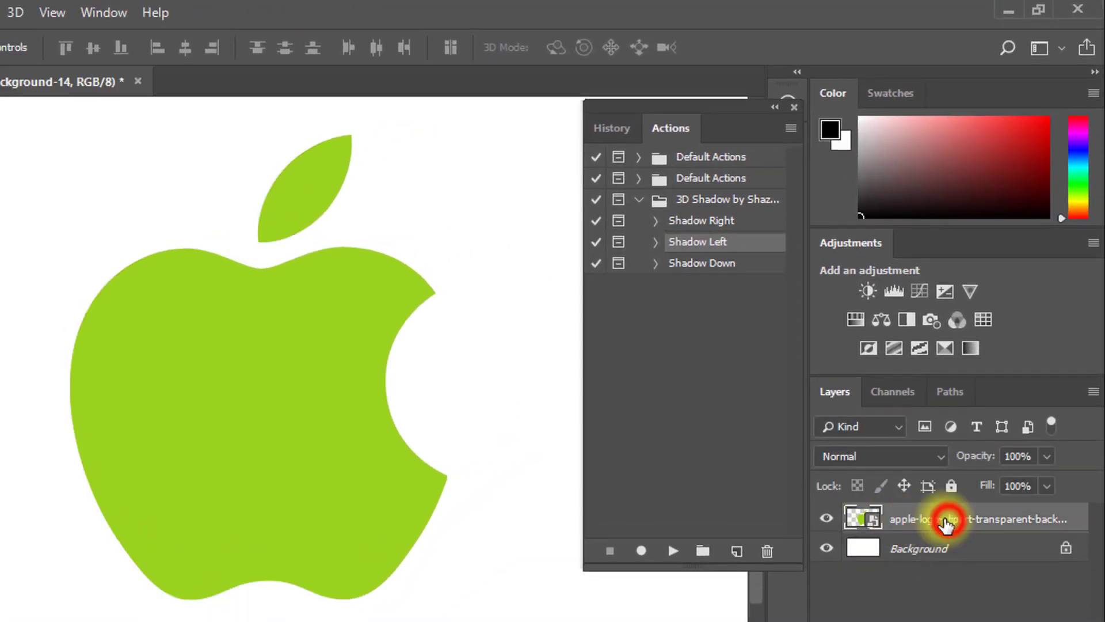
click(694, 220)
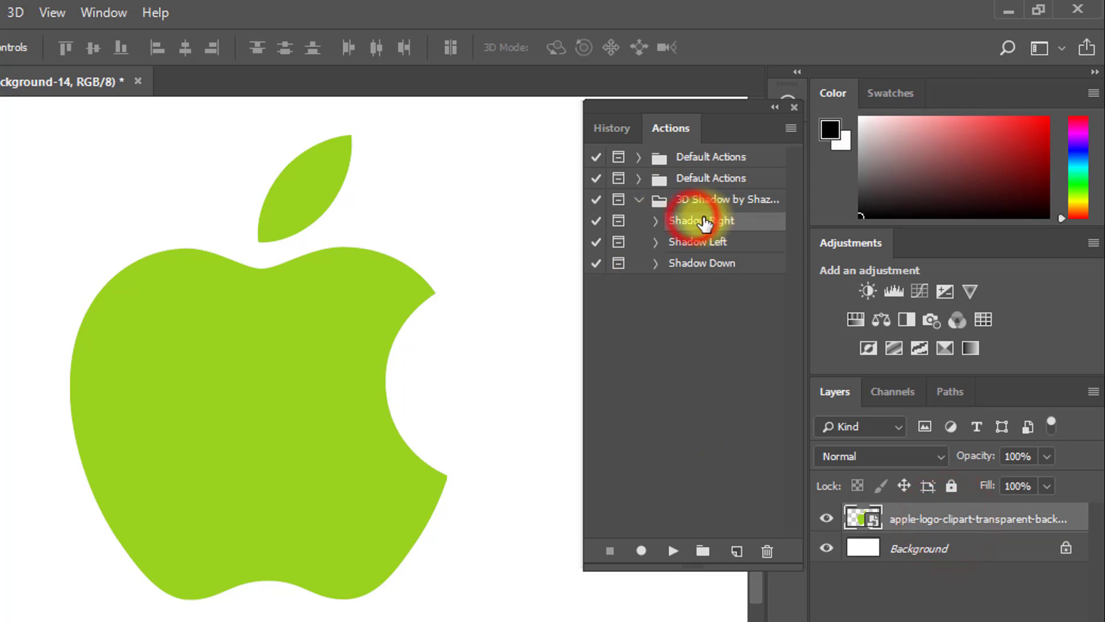
click(674, 552)
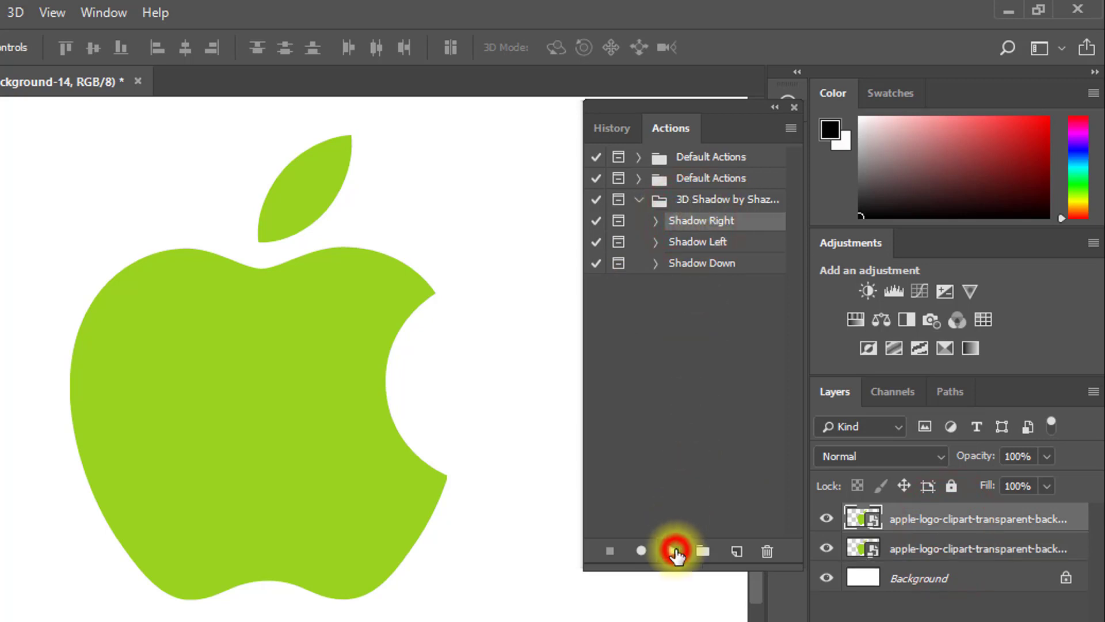
click(350, 506)
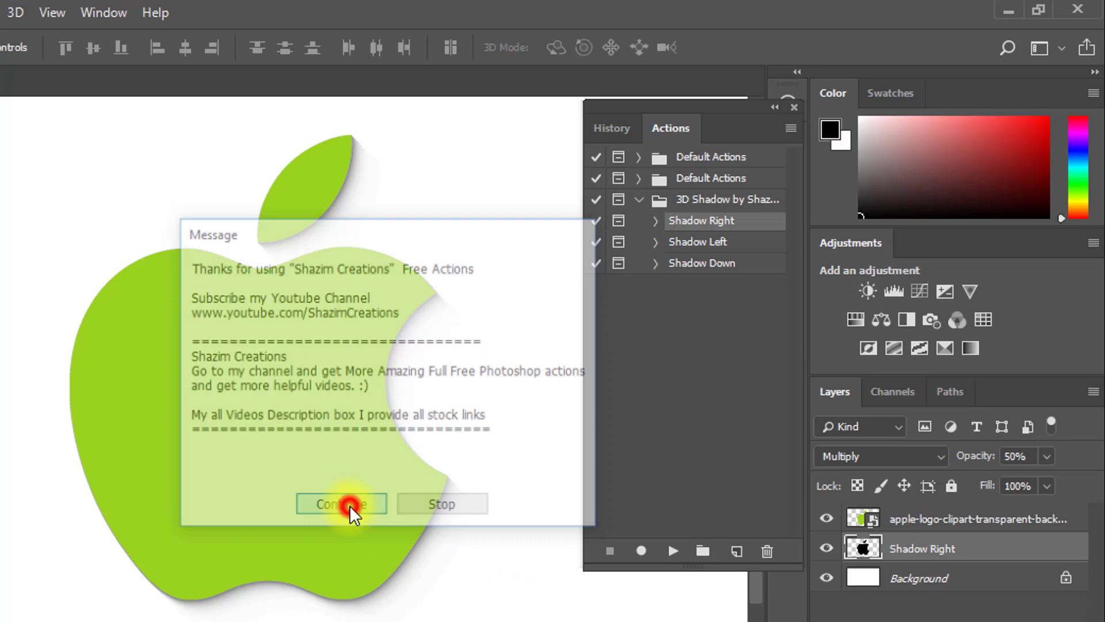
click(384, 294)
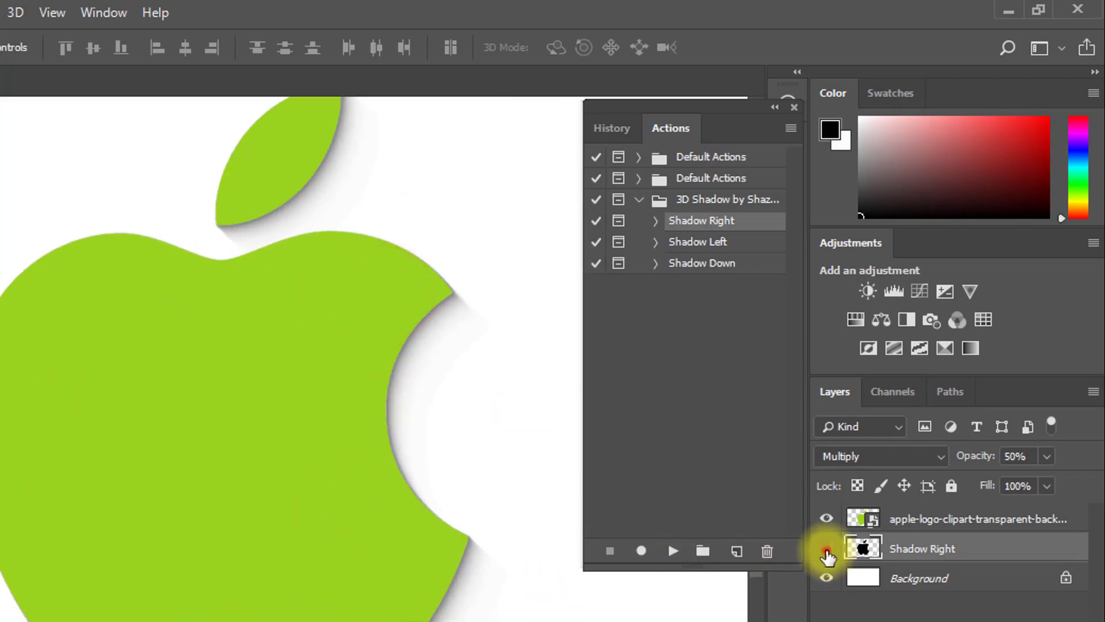
click(826, 548)
click(827, 548)
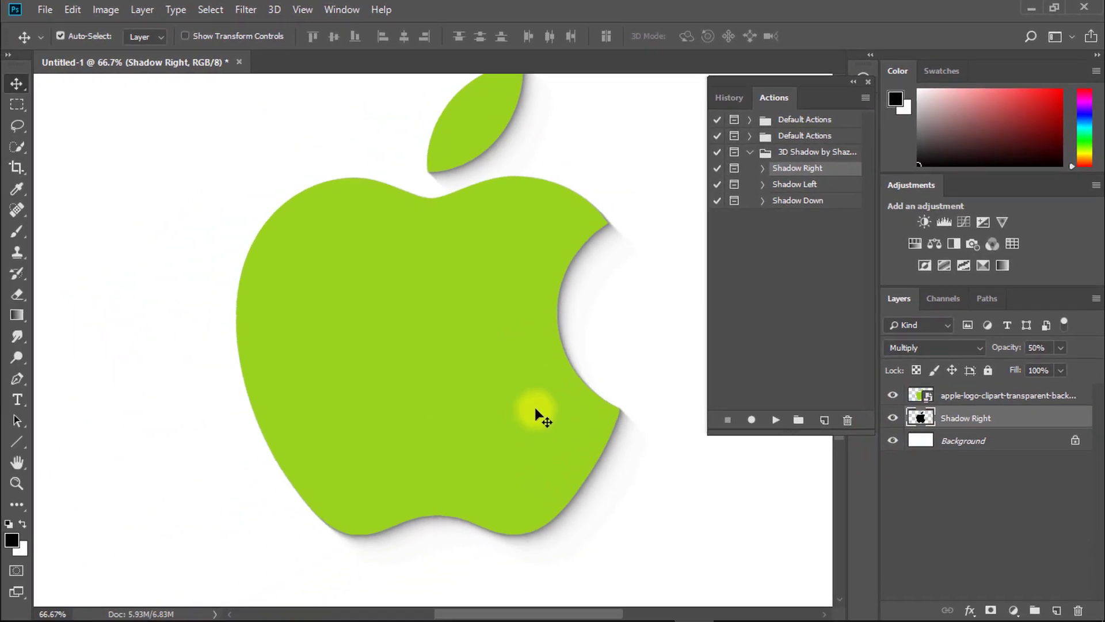
Step: Delete the Shadow Right layer and the apple logo layer
key(Delete)
click(963, 397)
key(Delete)
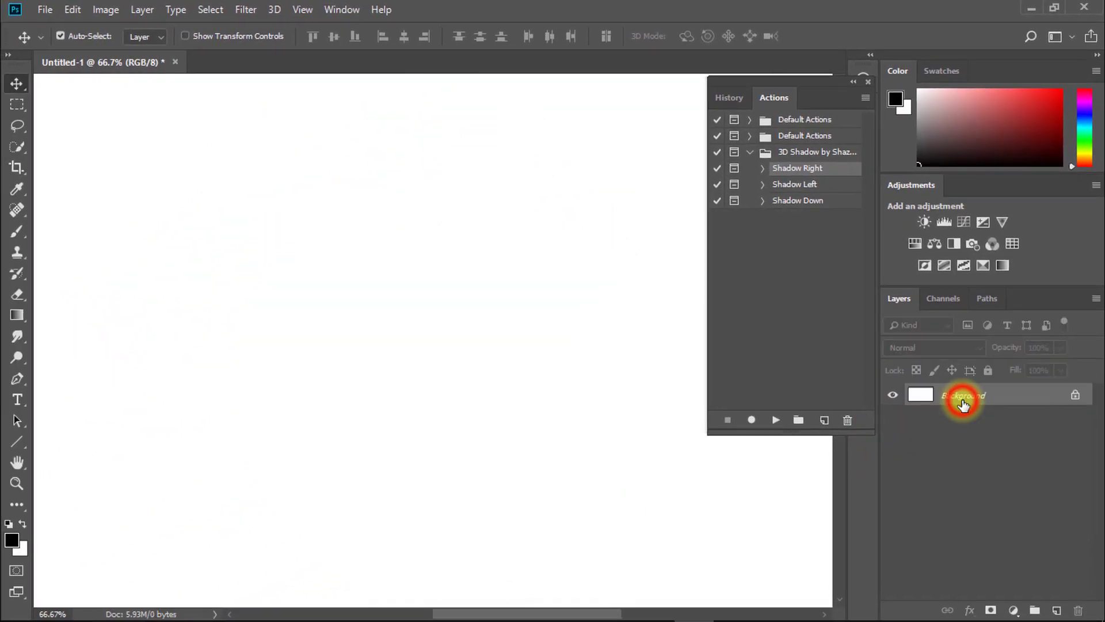
Step: Open Image Shadow.psd from the 1 Click 3D Shadow folder and close the Untitled-1 document
click(1032, 8)
click(598, 213)
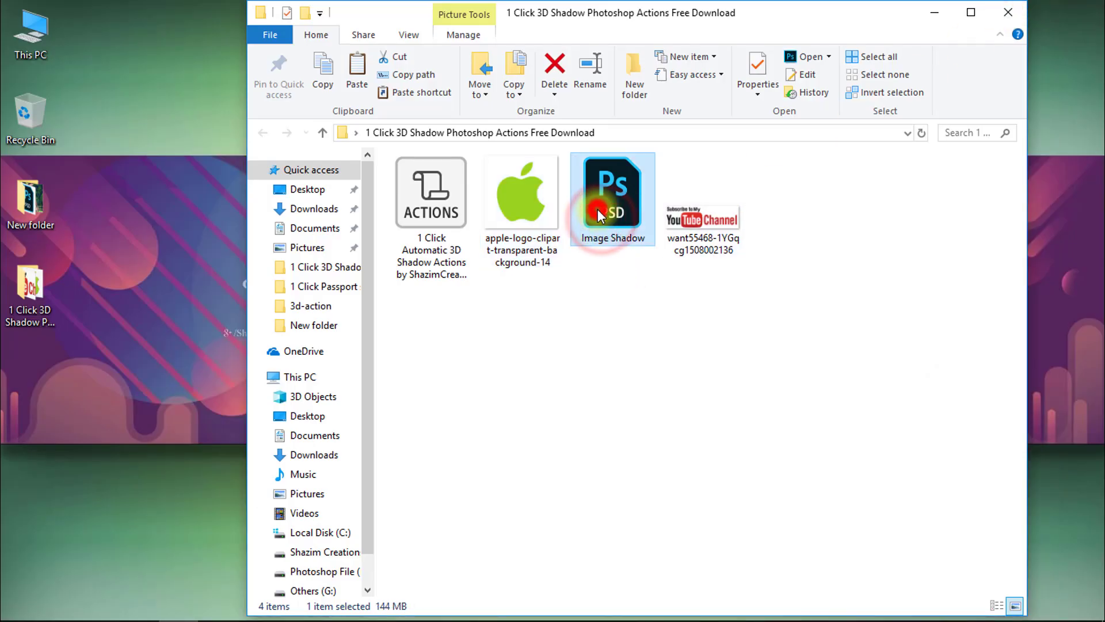
double_click(598, 210)
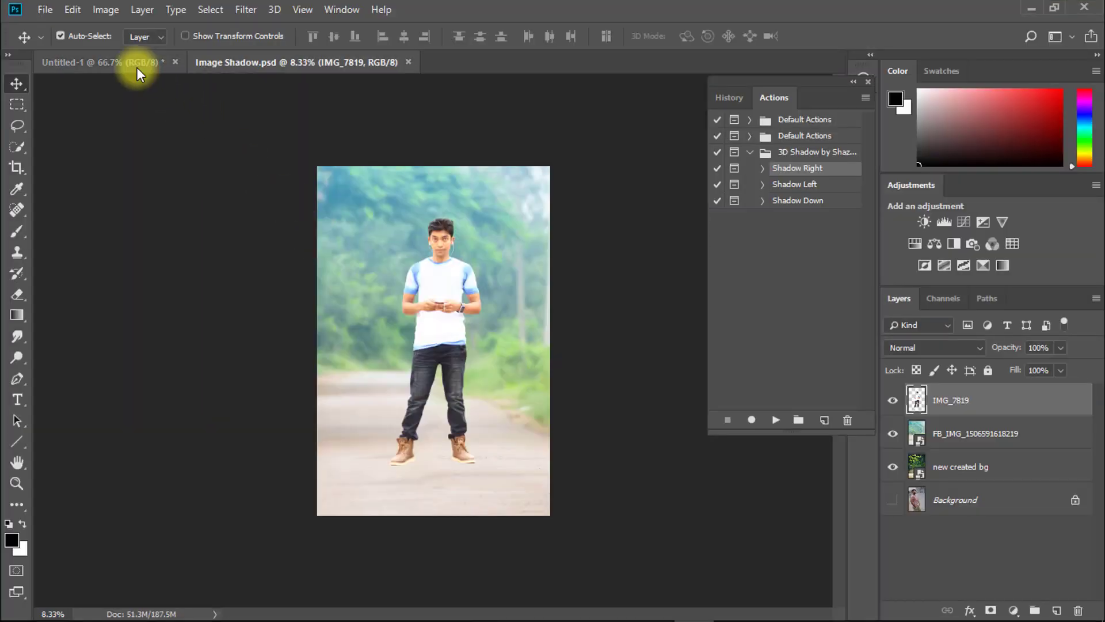
click(137, 63)
click(175, 63)
click(527, 248)
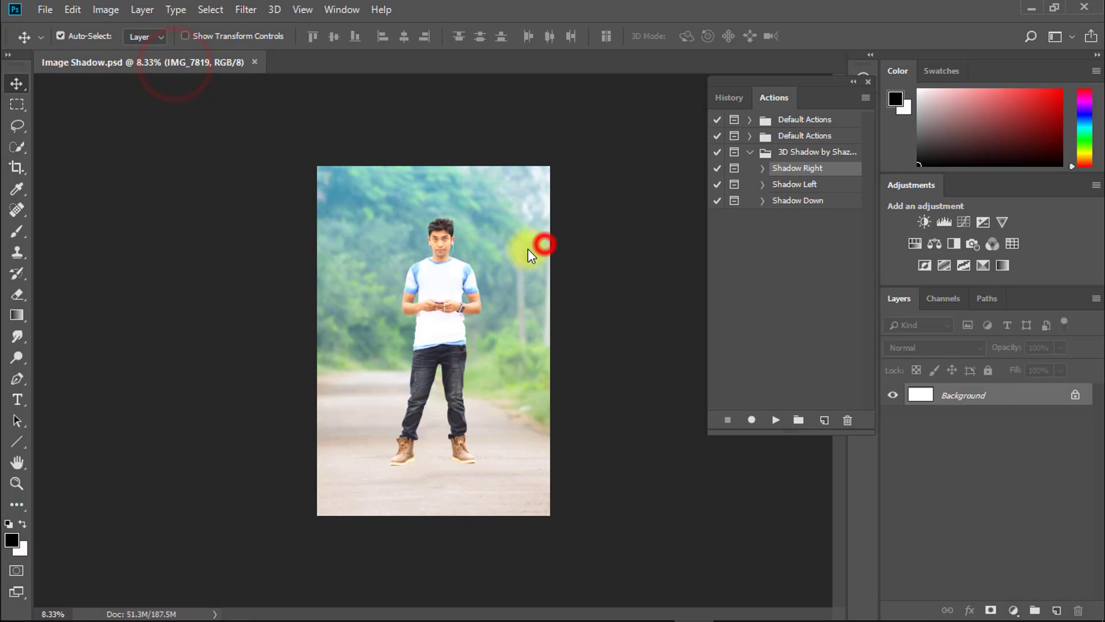
click(893, 400)
click(896, 402)
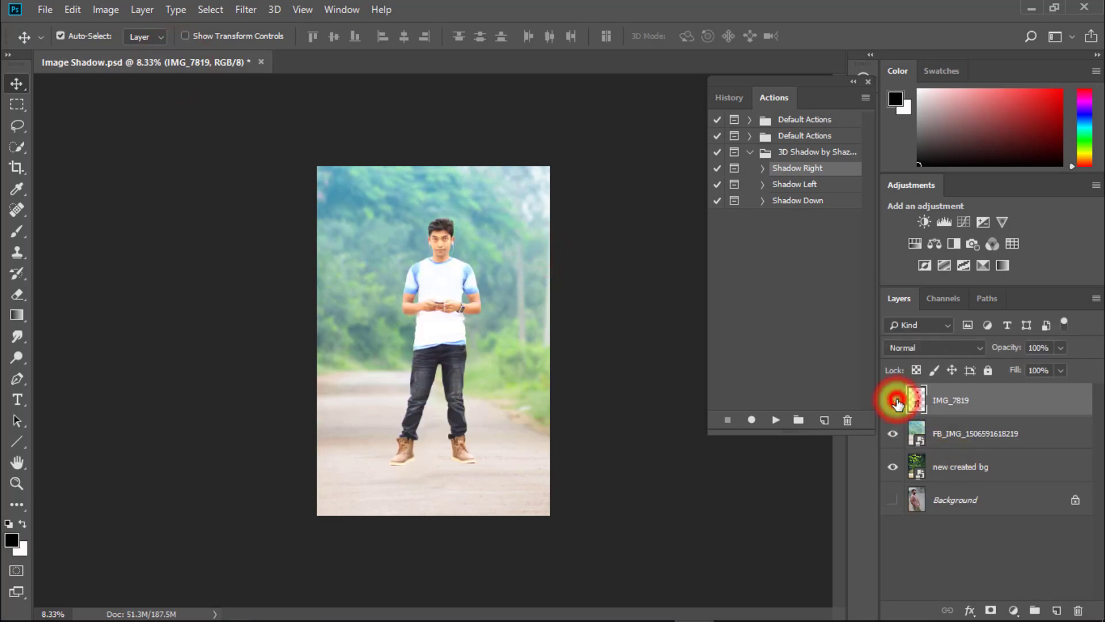
click(894, 433)
click(893, 468)
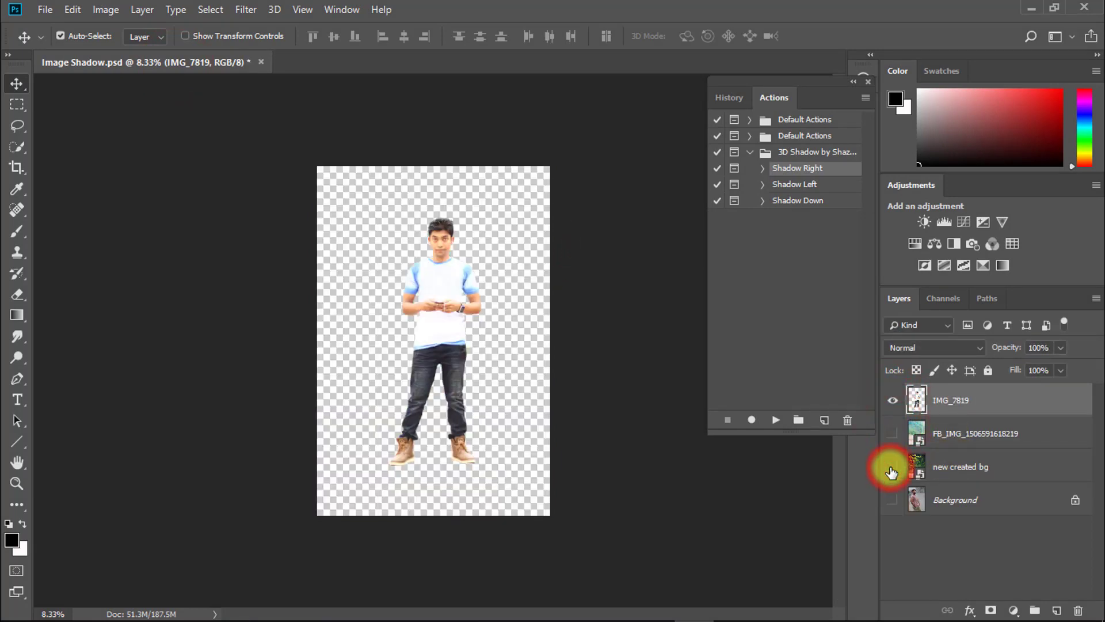
click(892, 467)
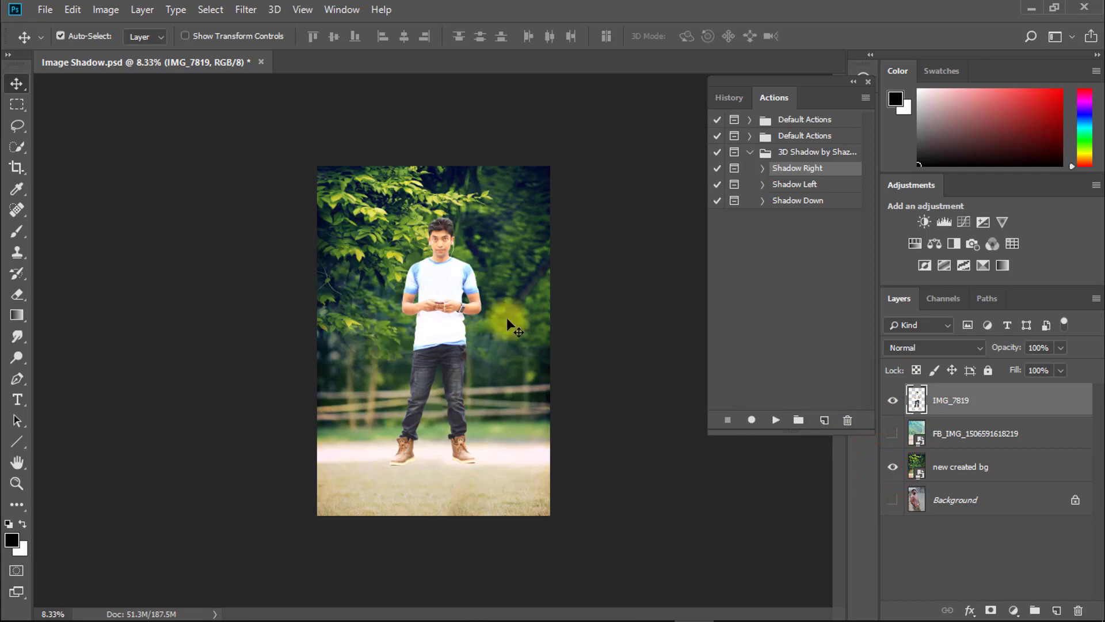
ctrl+click(449, 273)
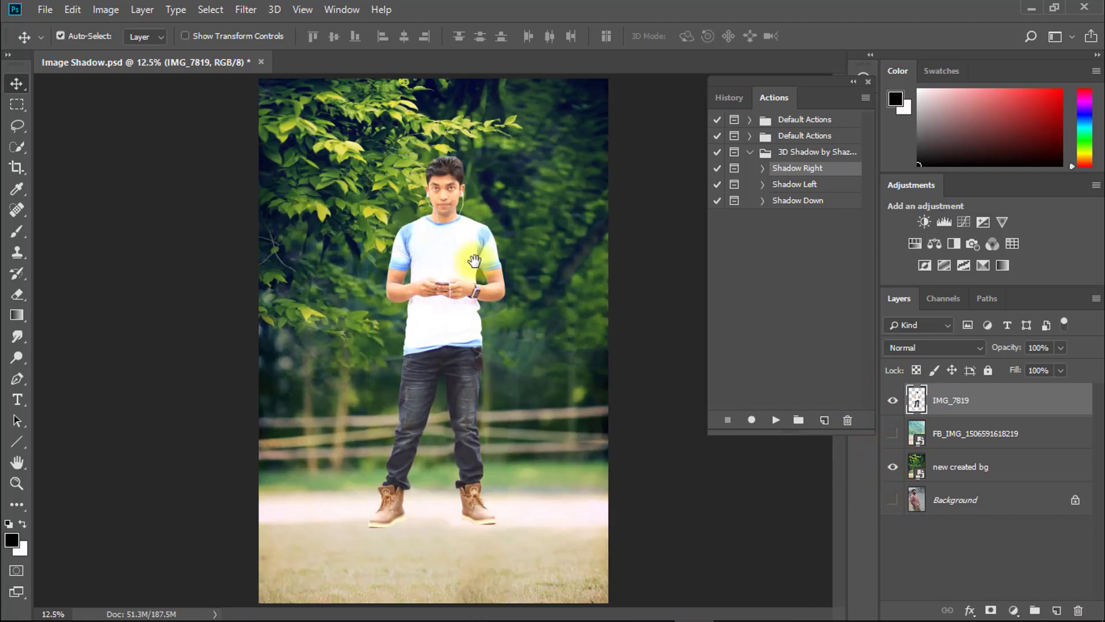
click(892, 466)
click(893, 433)
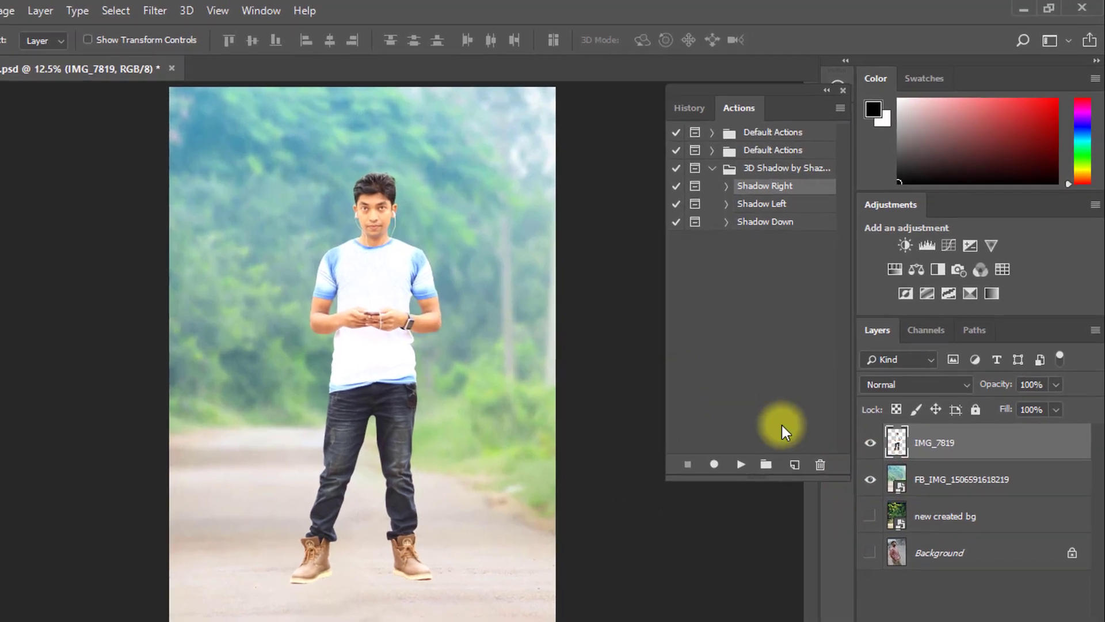
Step: Play the Shadow Left action on the IMG_7819 cutout layer, continuing past its message
click(929, 445)
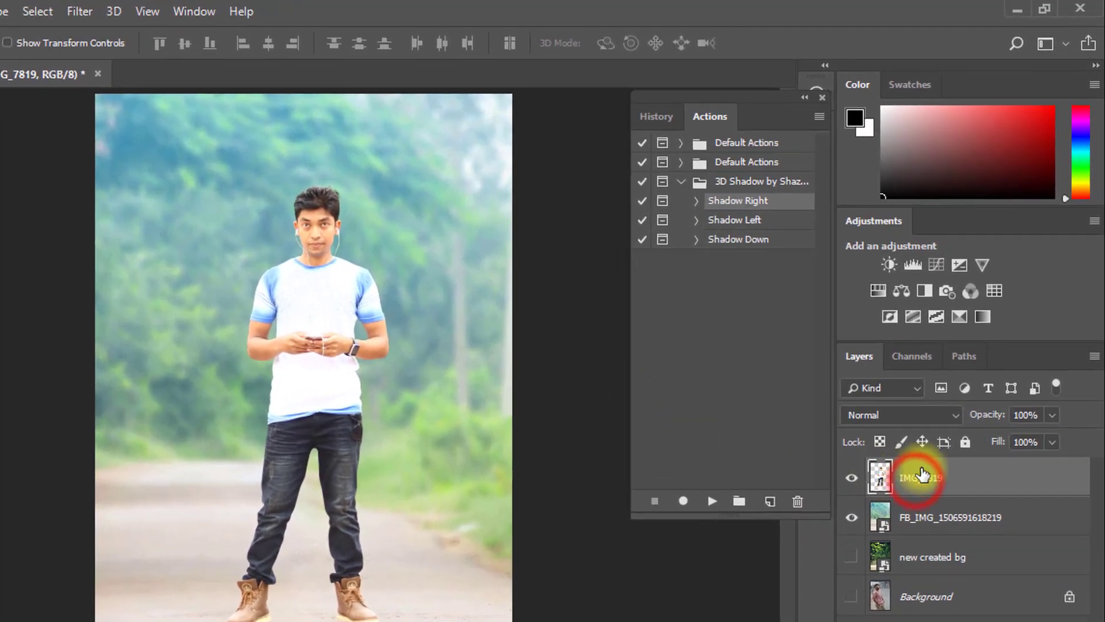
click(745, 224)
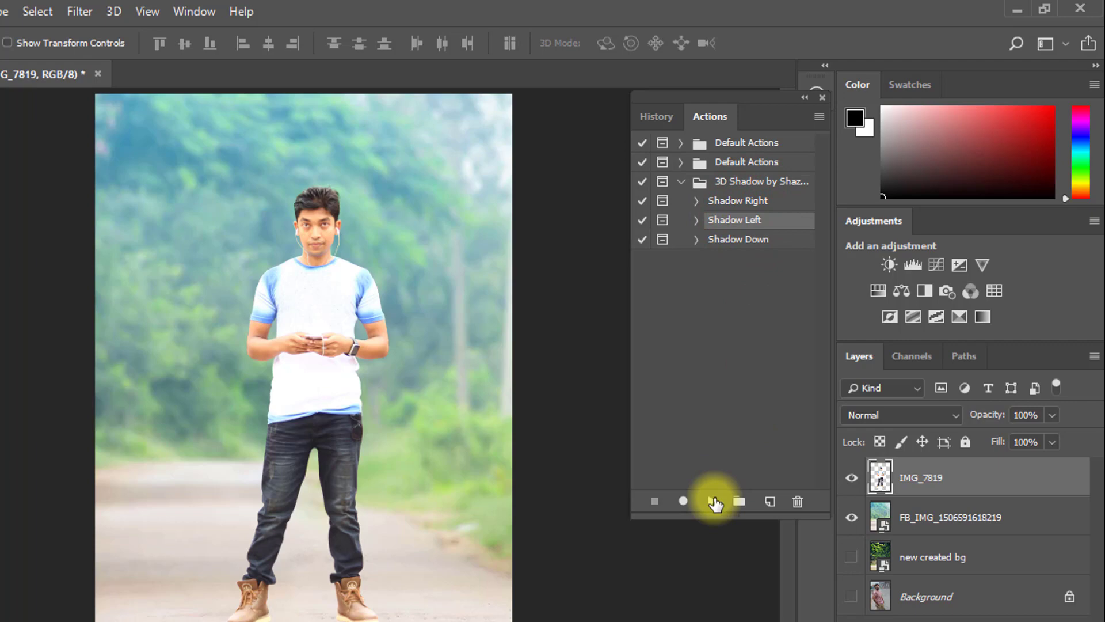
click(714, 502)
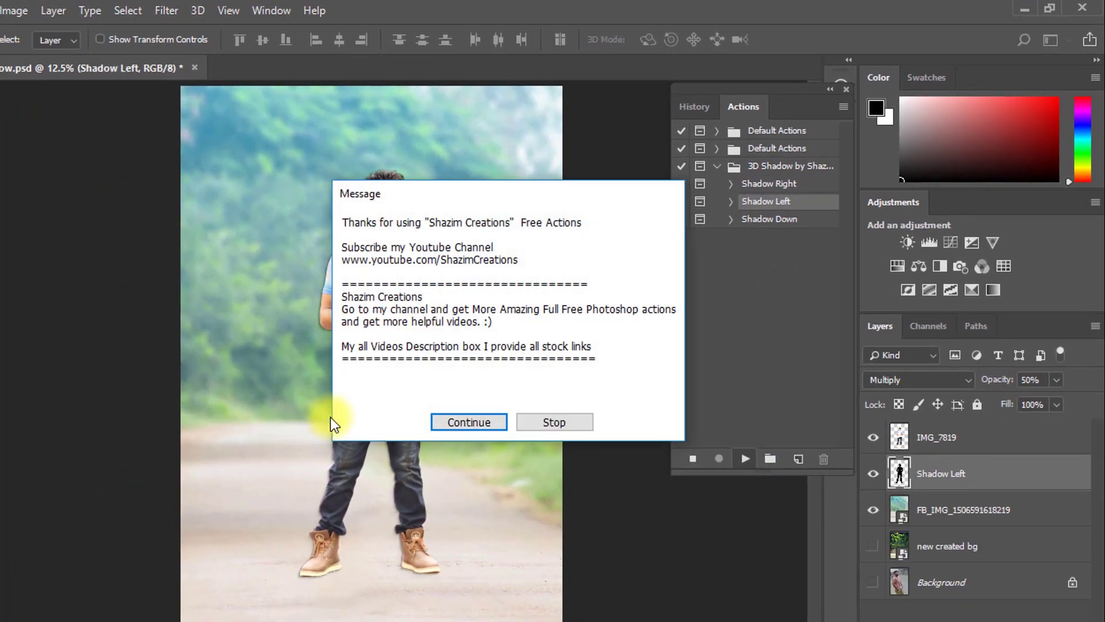
click(470, 421)
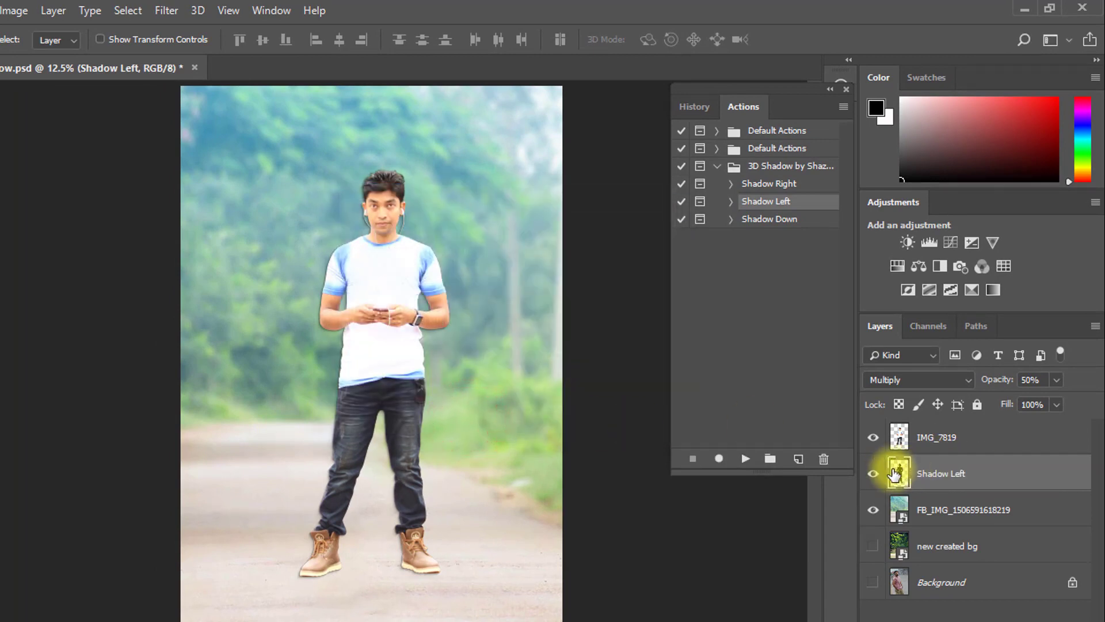
Step: Squash the Shadow Left layer to about 31% height, skew it about 55° leftward onto the road, and nudge it to the boots
key(ctrl+t)
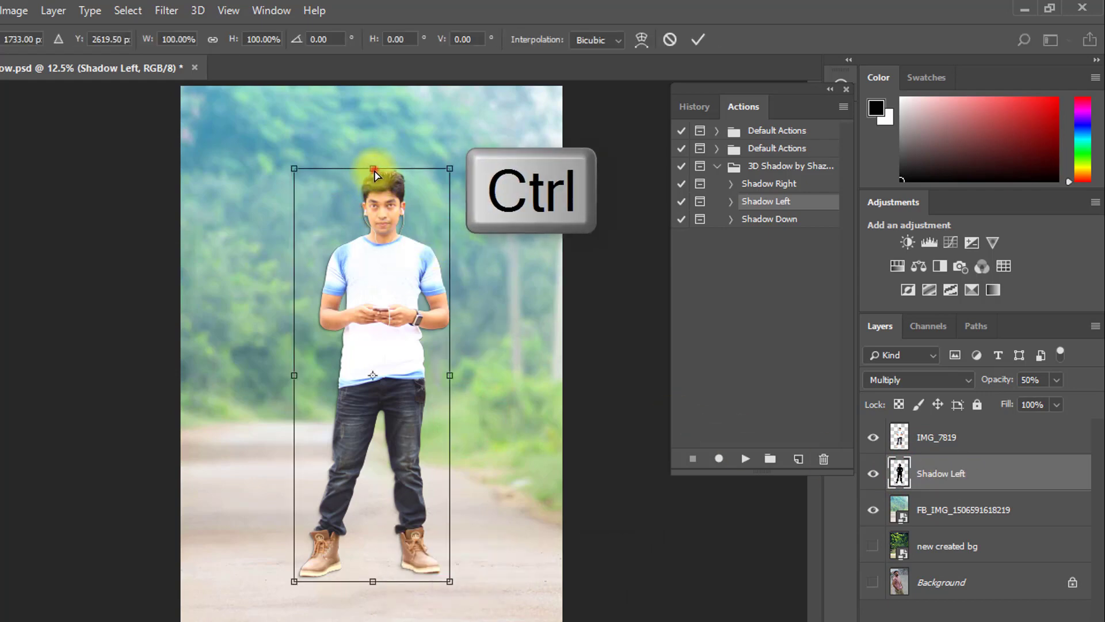
drag(374, 170, 202, 461)
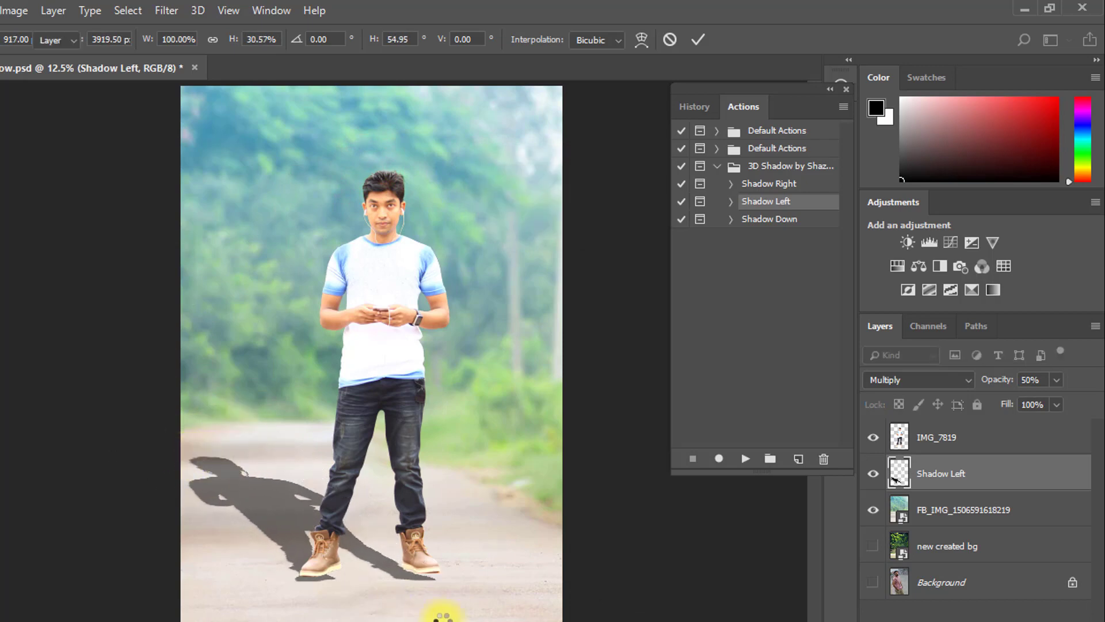
key(Return)
key(Right)
key(Right)
key(Right)
key(Up)
key(Up)
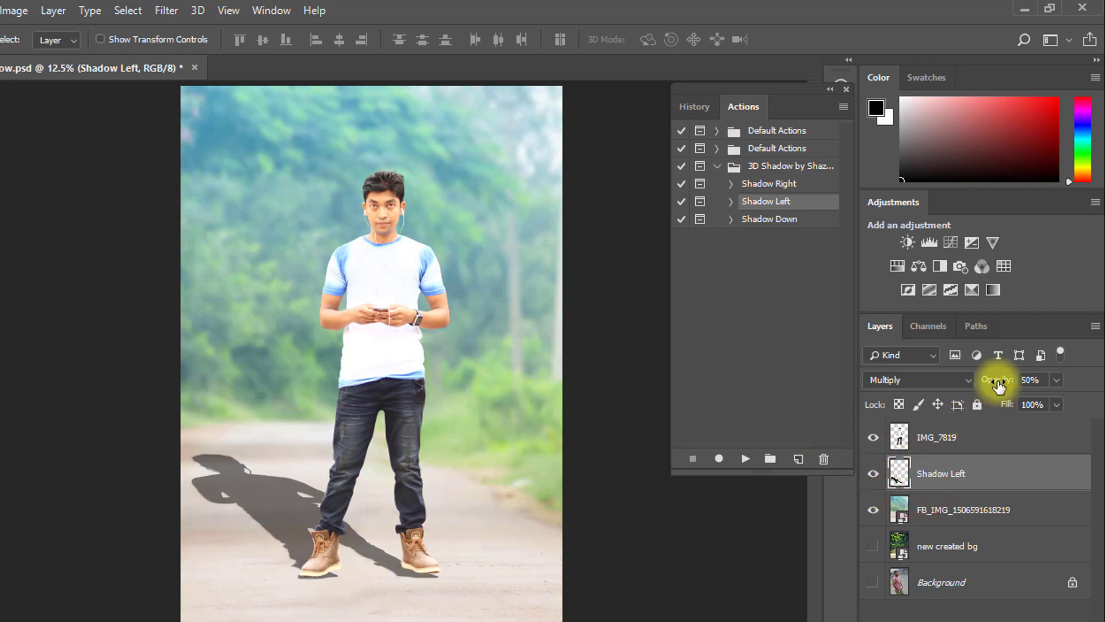
Step: Apply a 30-pixel Gaussian Blur to the Shadow Left layer and reduce its opacity to 30%
drag(999, 386, 982, 386)
click(167, 10)
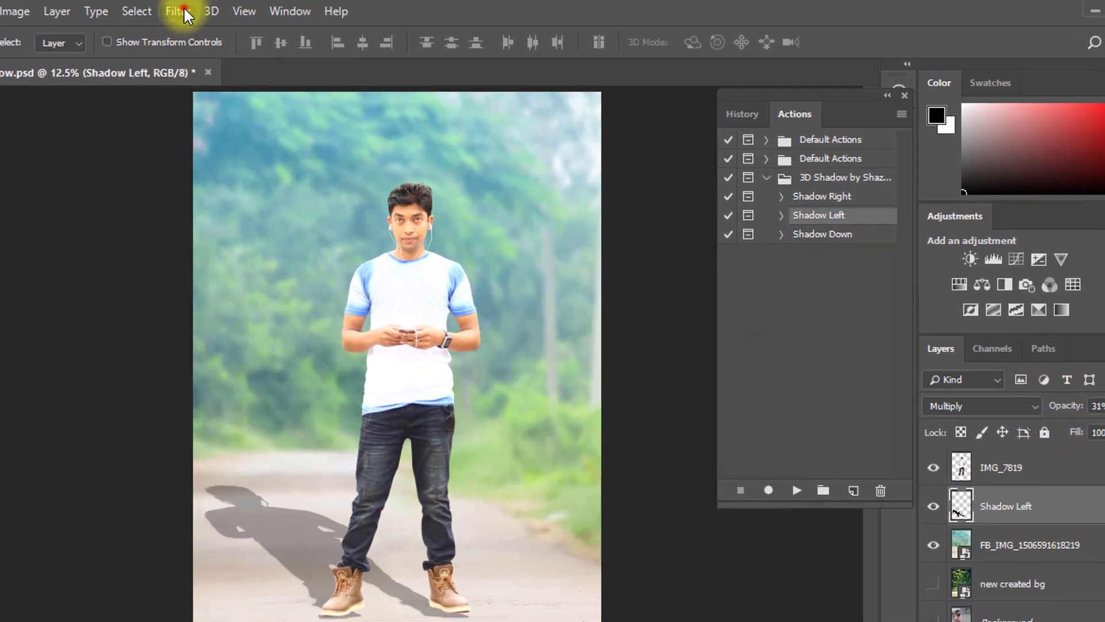
click(251, 210)
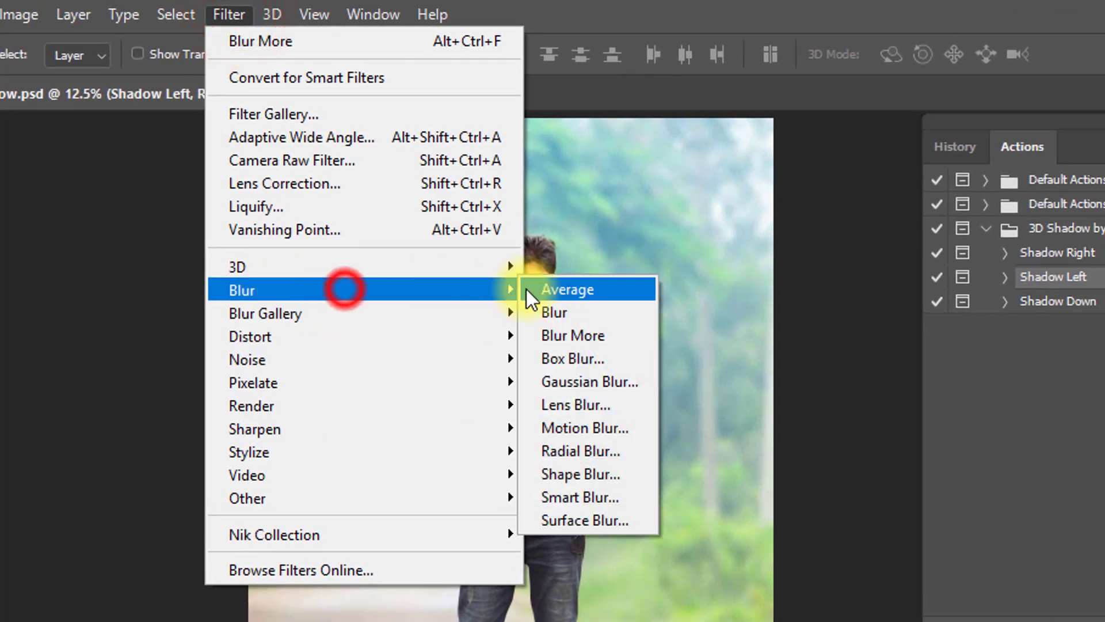
click(576, 381)
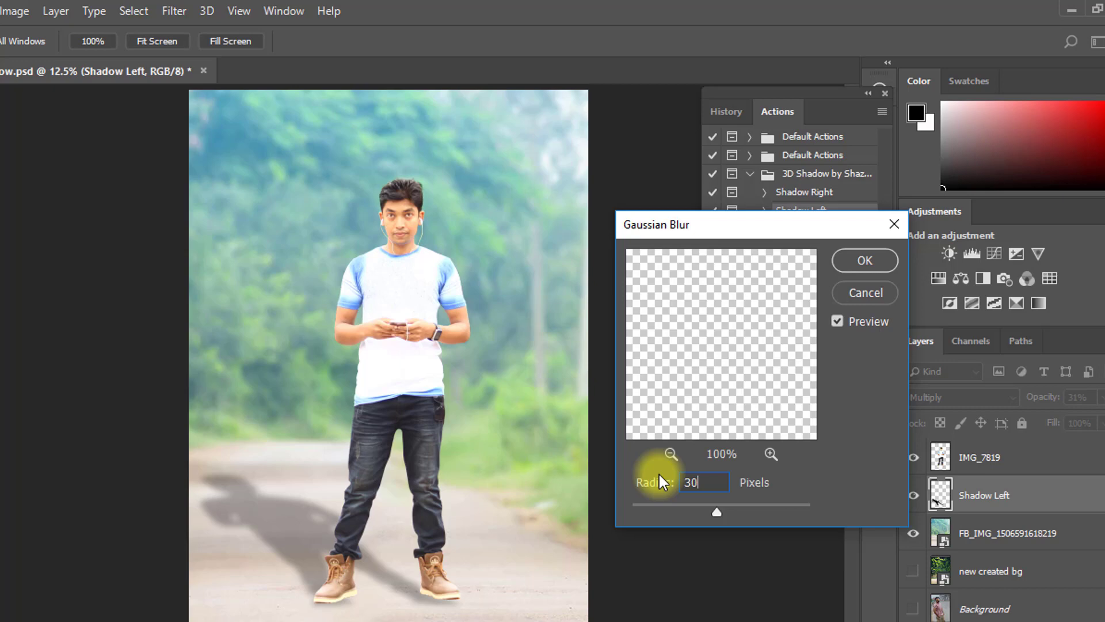
click(861, 263)
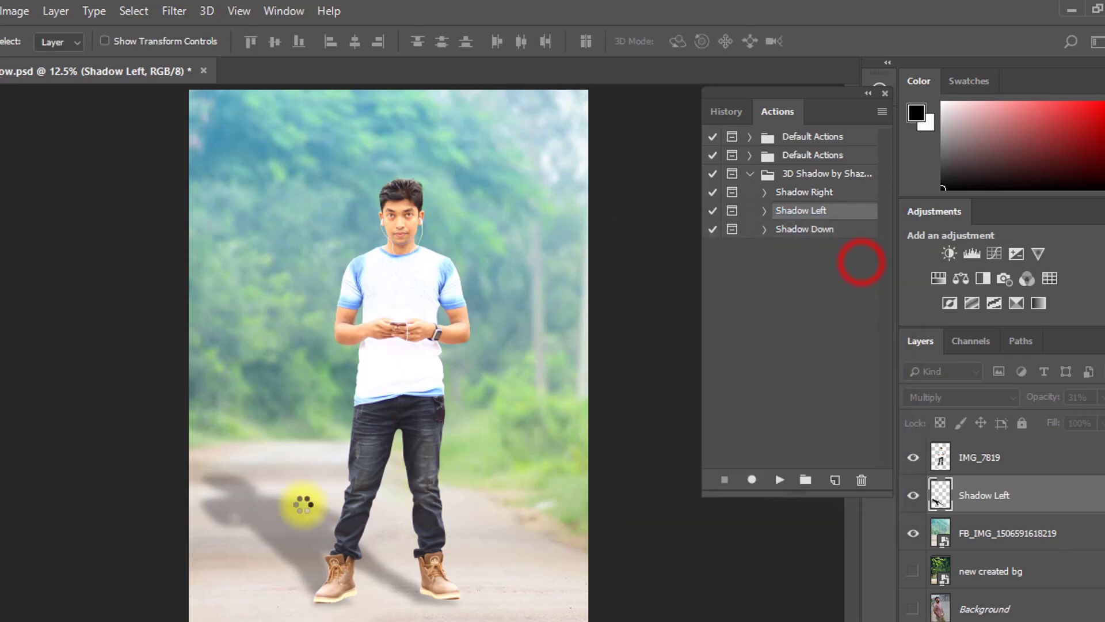
mouse_move(1045, 396)
mouse_down()
mouse_move(1025, 397)
mouse_move(1041, 395)
mouse_up()
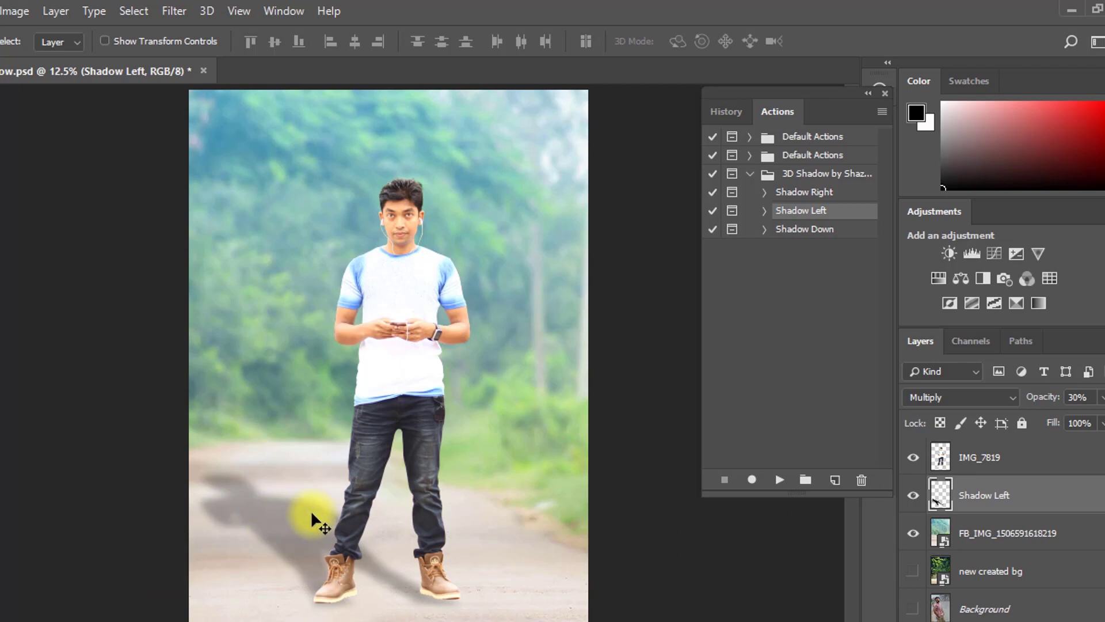
click(321, 526)
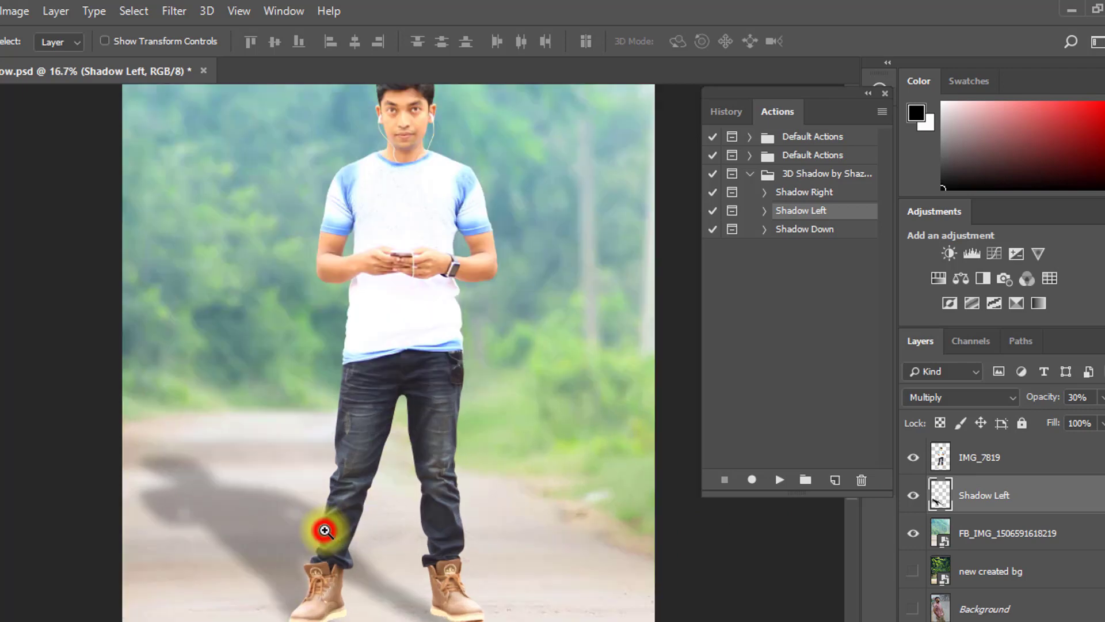
alt+click(285, 451)
alt+click(285, 451)
drag(409, 344, 295, 482)
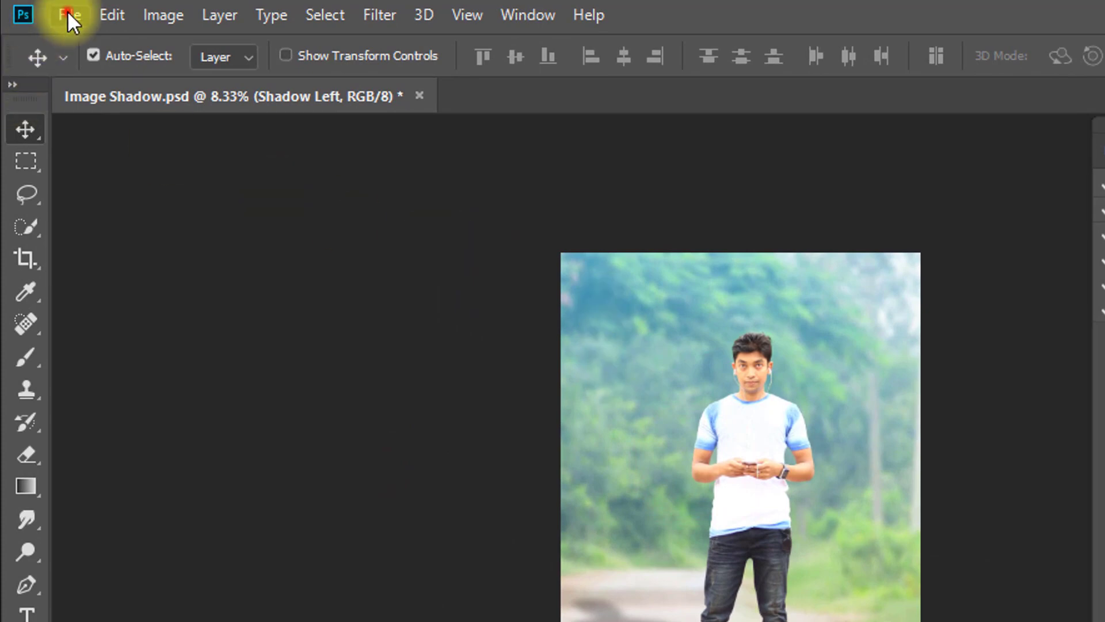
Step: Create a new document from the recent custom preset of 1920 x 1080 px at 300 ppi
click(67, 18)
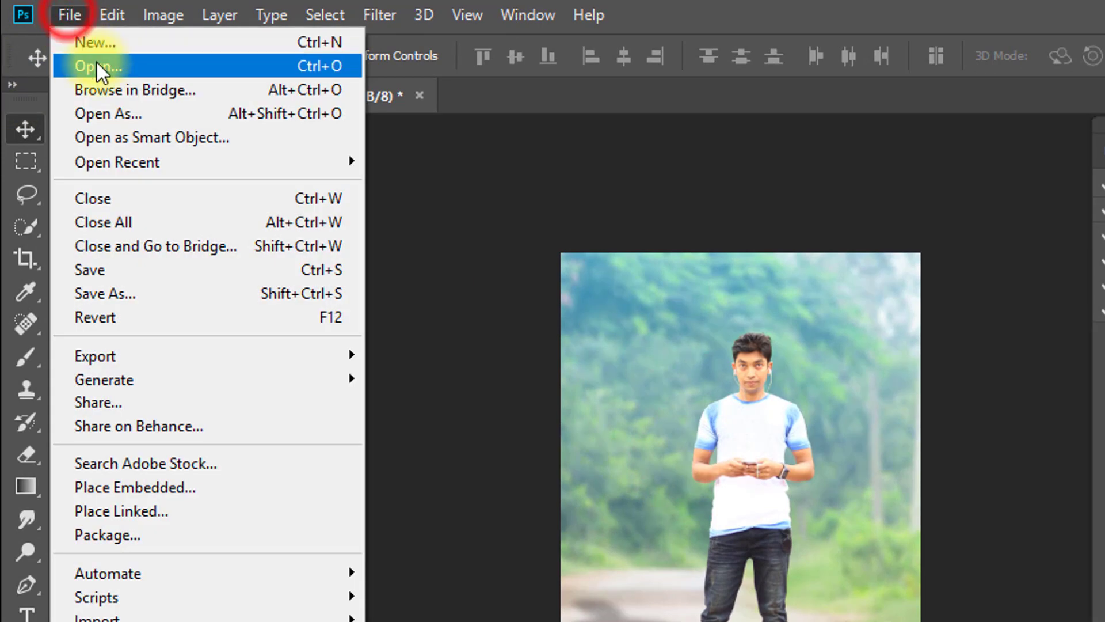
click(95, 45)
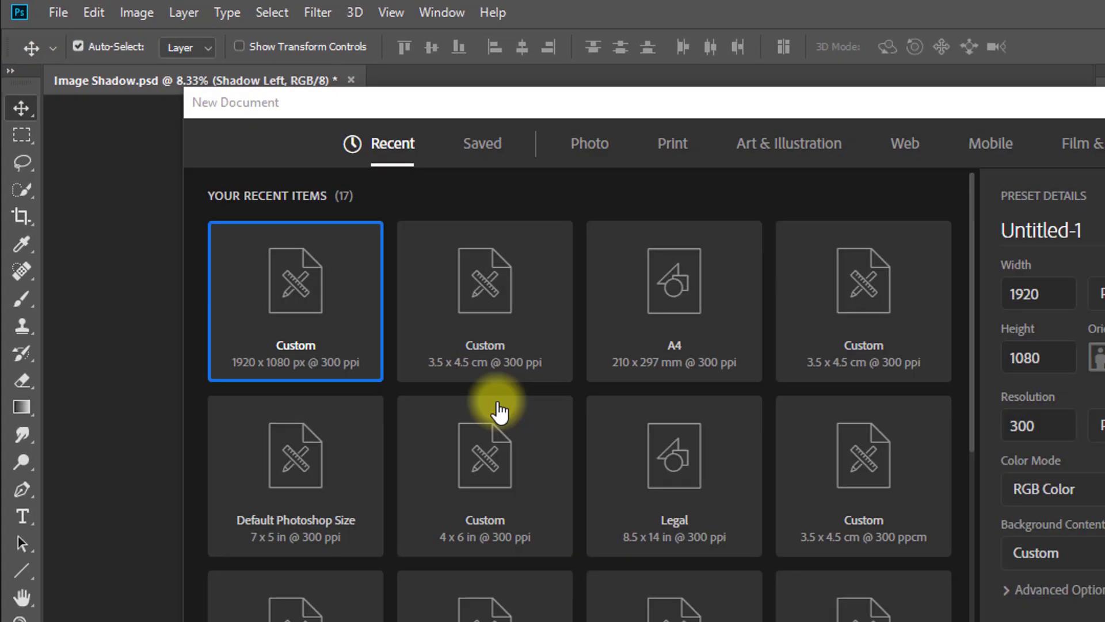
click(357, 379)
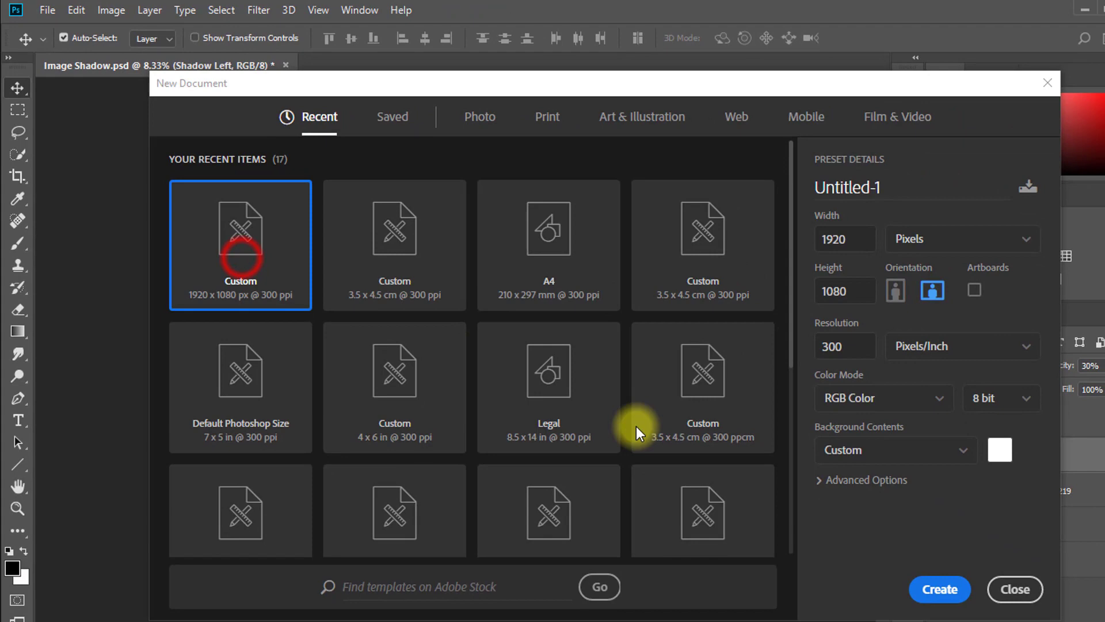
click(941, 589)
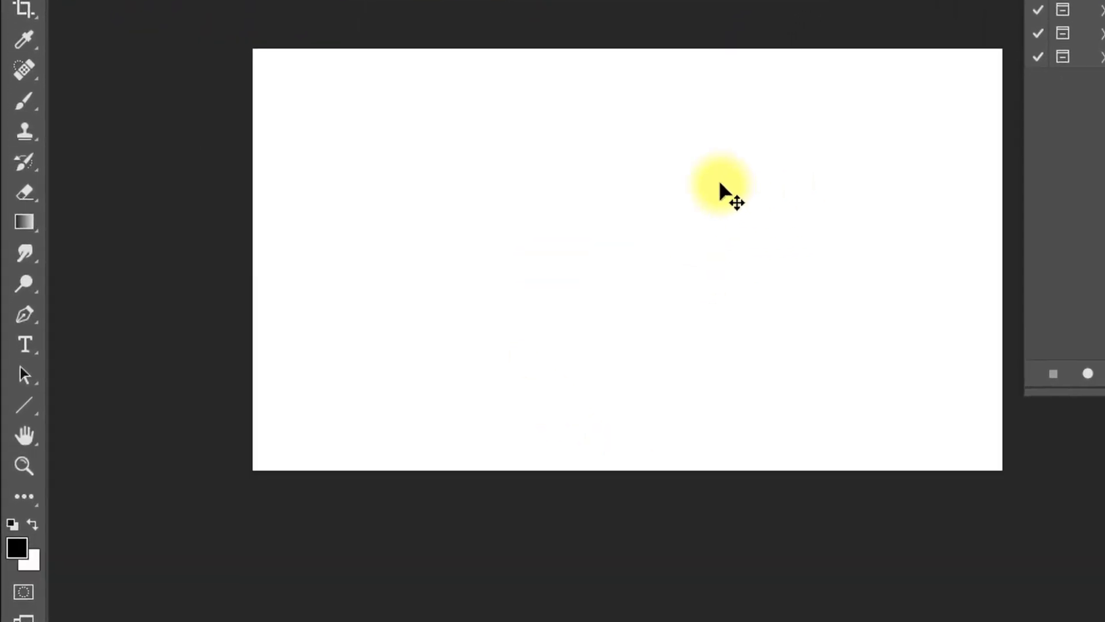
Step: Add the text "1 Click 3D Shadow" to the blank canvas in black Arial Bold, 12 pt
click(641, 163)
click(25, 344)
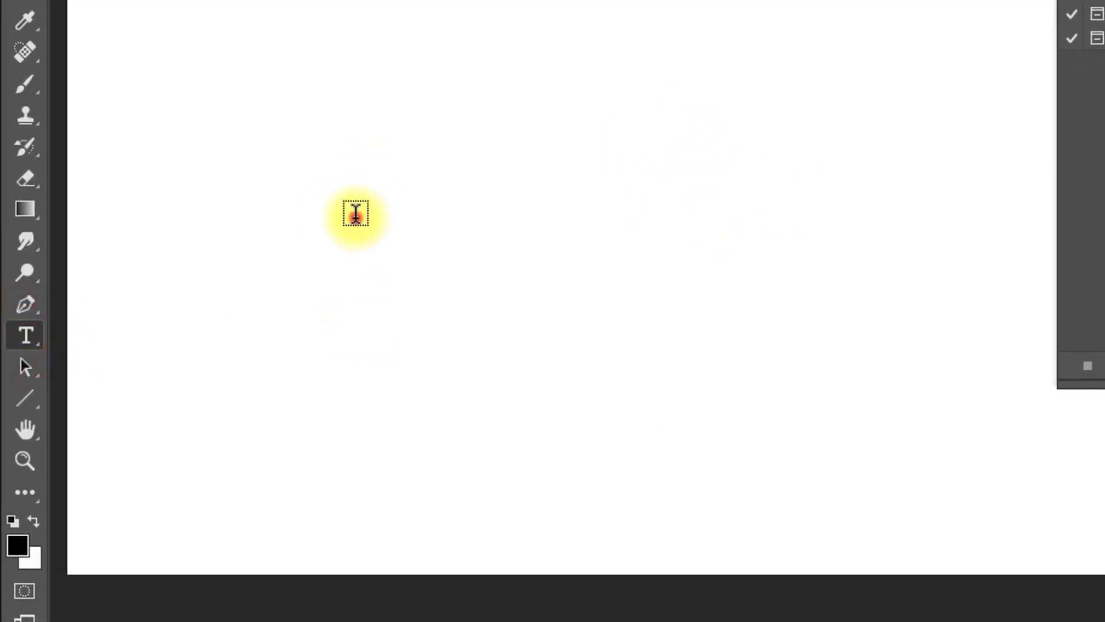
click(356, 215)
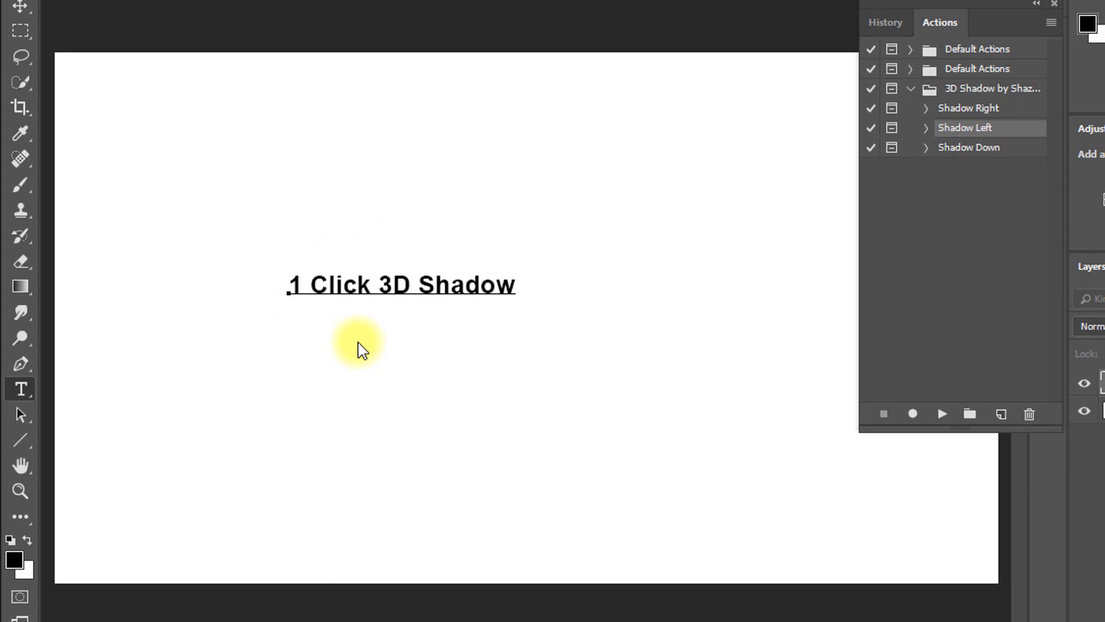
click(992, 419)
Step: Enlarge the 1 Click 3D Shadow text to span most of the canvas width and reposition it
click(968, 399)
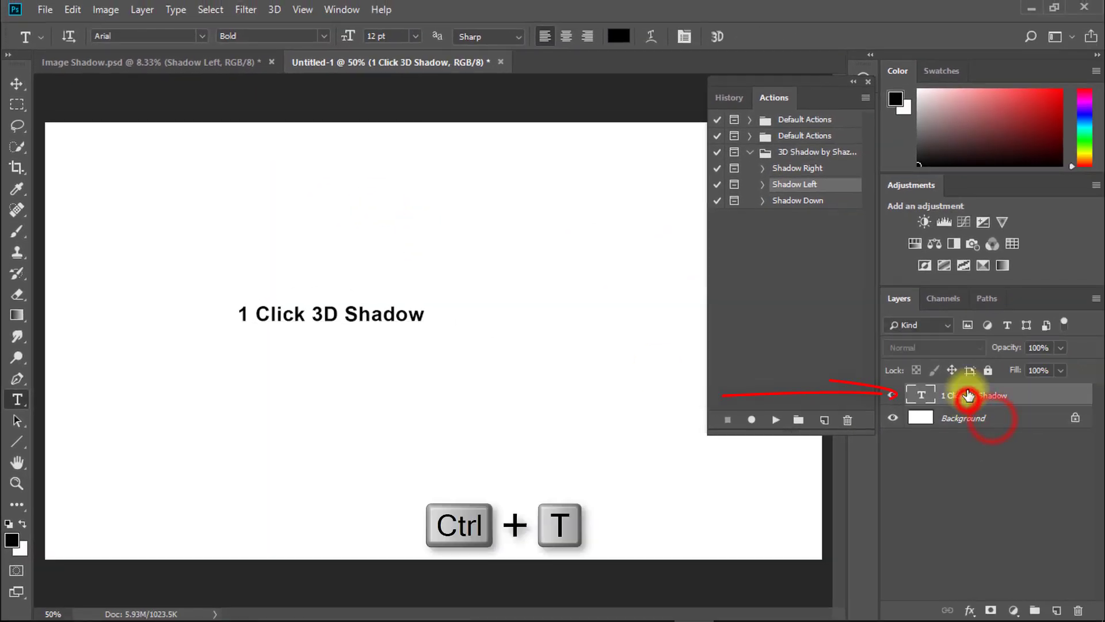
key(ctrl+t)
drag(426, 327, 625, 442)
drag(498, 314, 580, 329)
drag(108, 289, 89, 278)
key(Return)
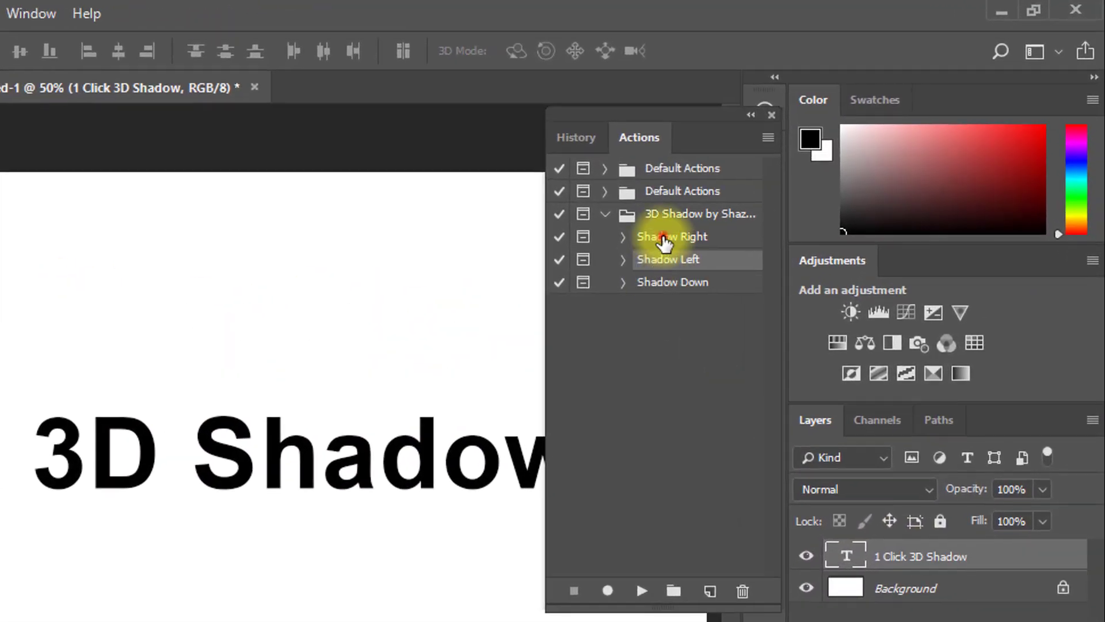
Step: Play the Shadow Right action on the 1 Click 3D Shadow text layer, continuing past its message
click(804, 171)
click(681, 259)
click(668, 237)
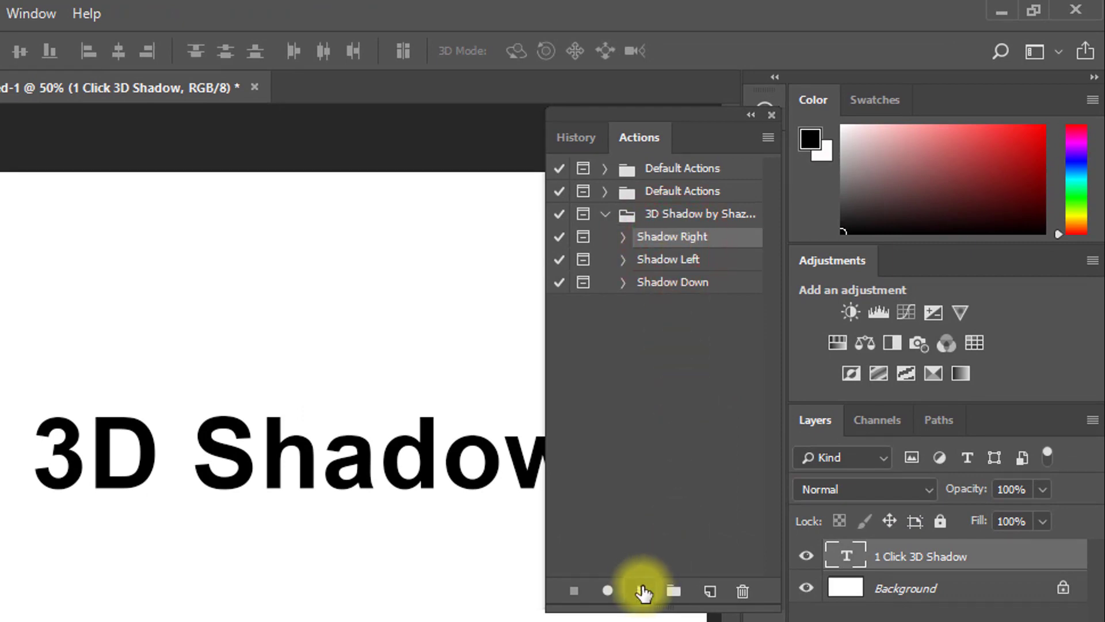
click(643, 591)
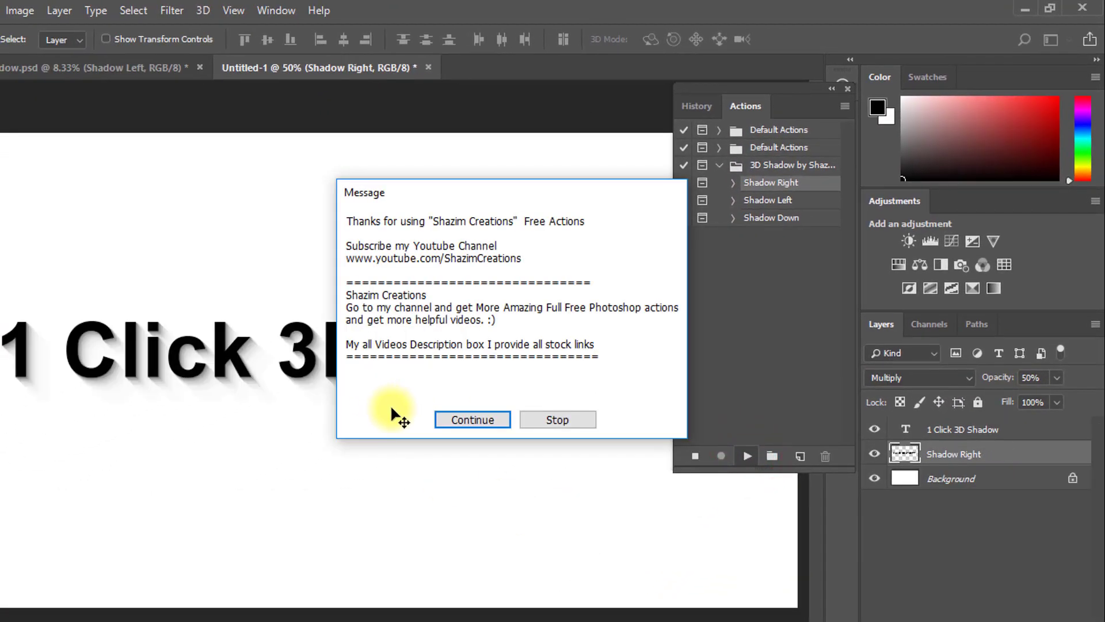
click(485, 420)
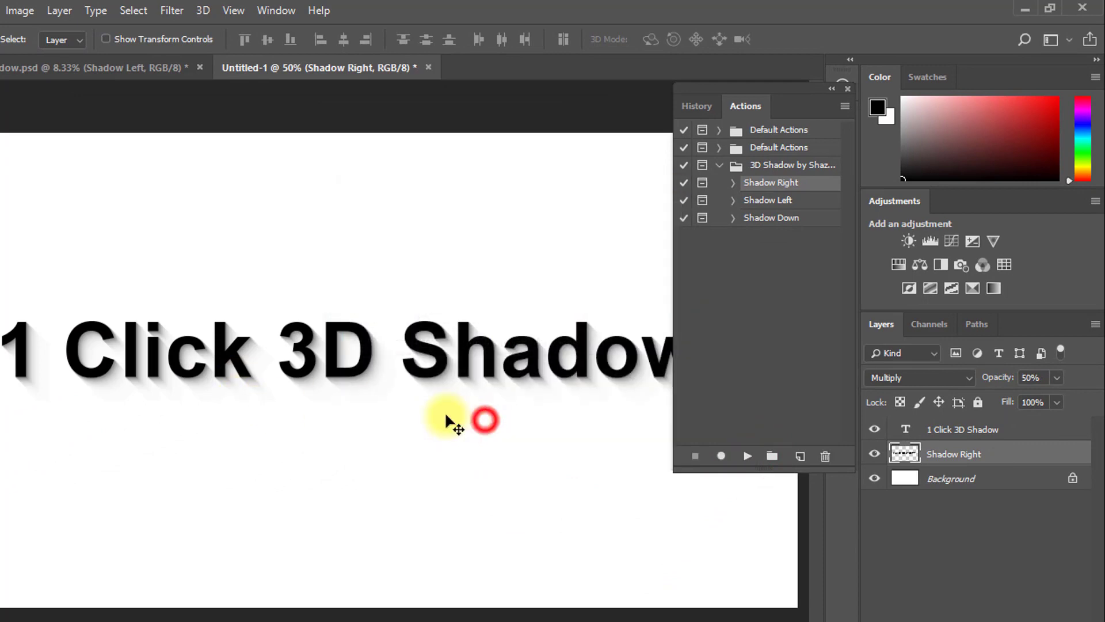
Step: Examine the text's shadow up close and compare the lettering with the Shadow Right layer hidden and shown
ctrl+click(302, 358)
ctrl+click(301, 358)
ctrl+click(302, 358)
drag(319, 425, 496, 347)
drag(259, 308, 478, 255)
drag(311, 239, 430, 363)
alt+click(260, 326)
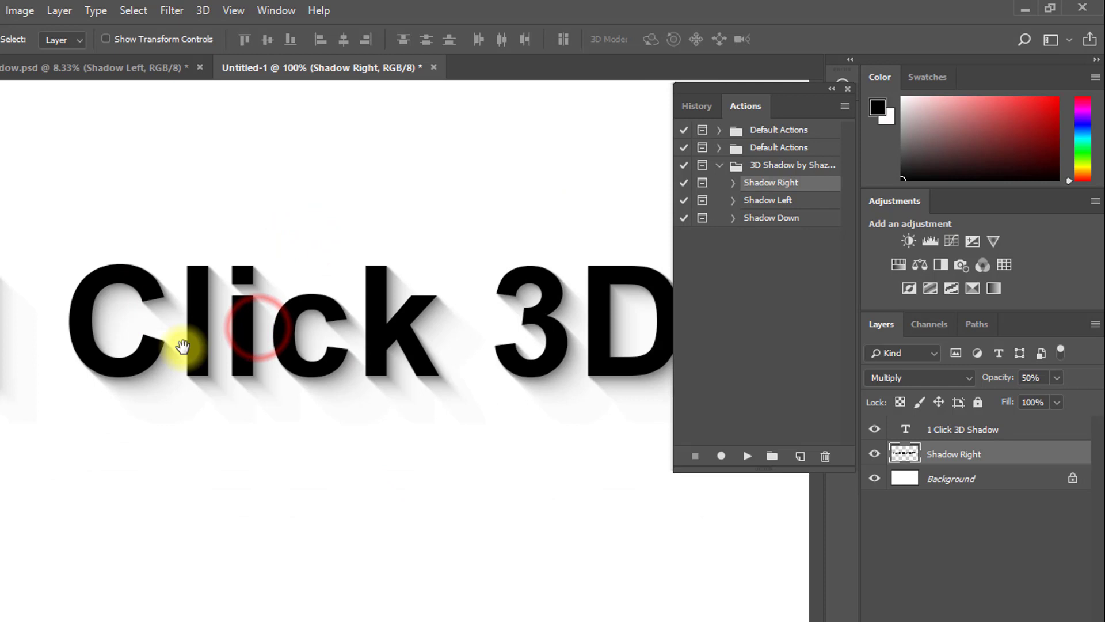
click(875, 456)
click(875, 456)
ctrl+click(261, 328)
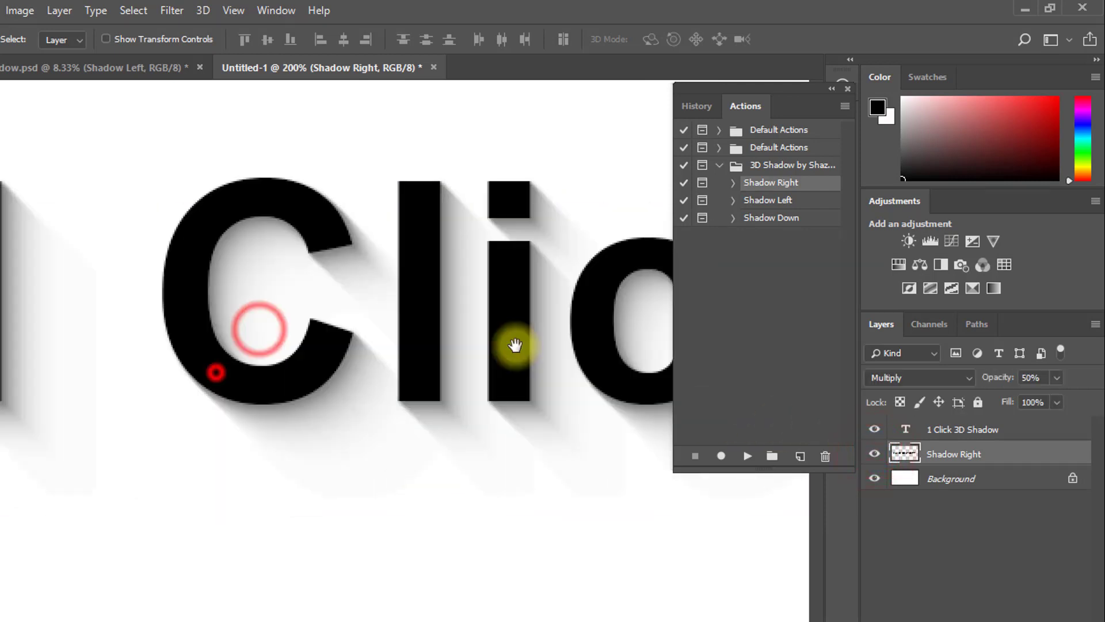
drag(515, 345, 540, 342)
drag(155, 345, 167, 323)
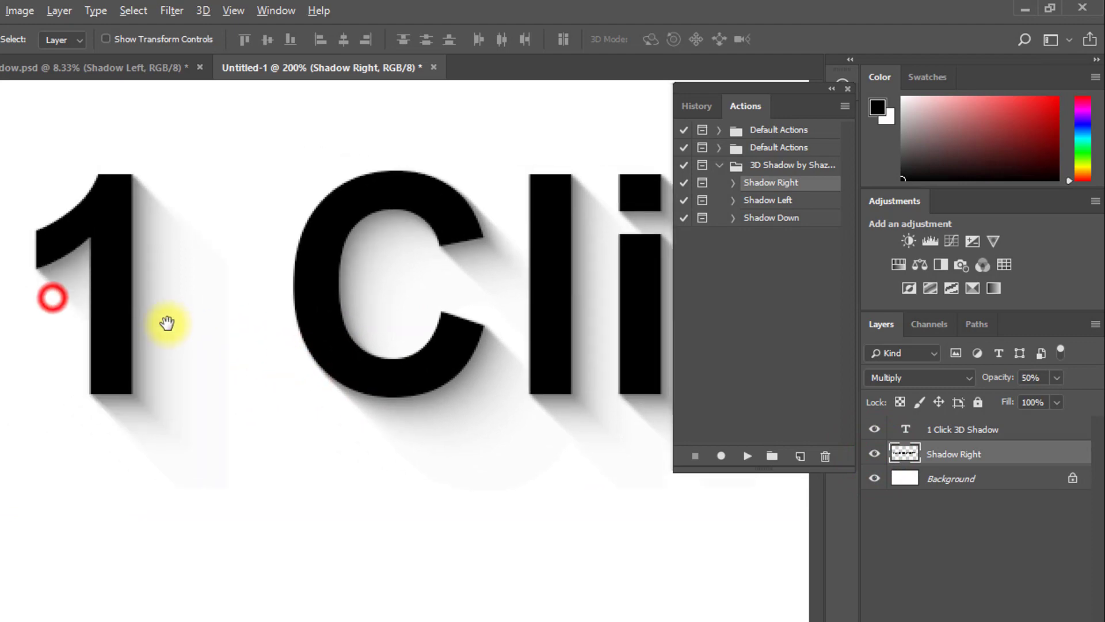
drag(416, 299, 304, 308)
drag(389, 319, 416, 368)
drag(516, 282, 99, 328)
drag(513, 333, 316, 253)
alt+click(384, 282)
alt+click(380, 285)
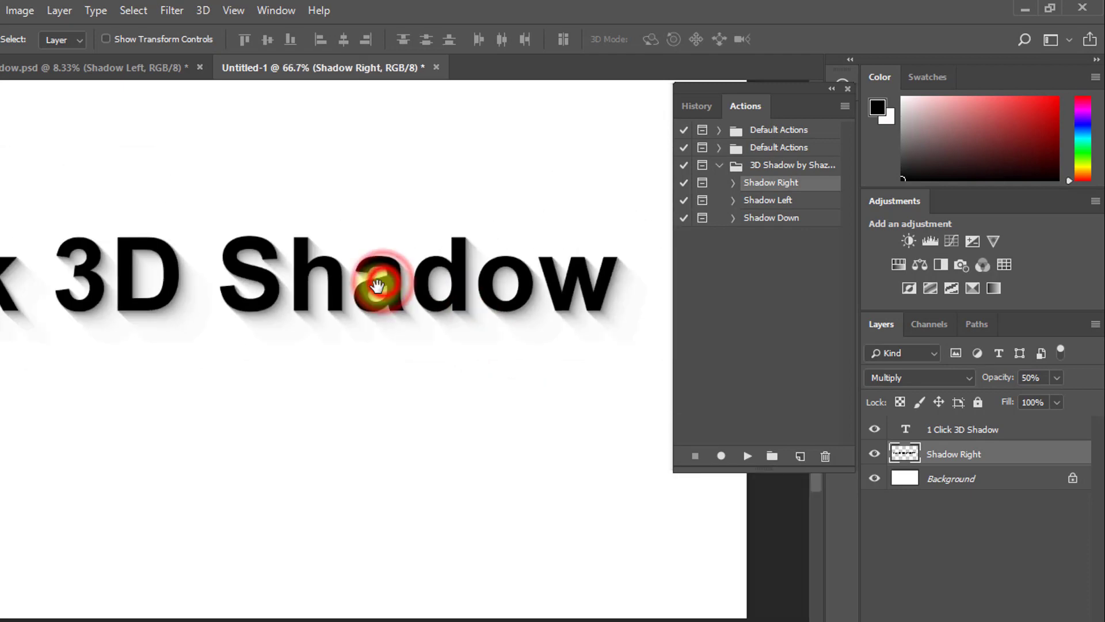
drag(322, 311, 417, 323)
click(874, 454)
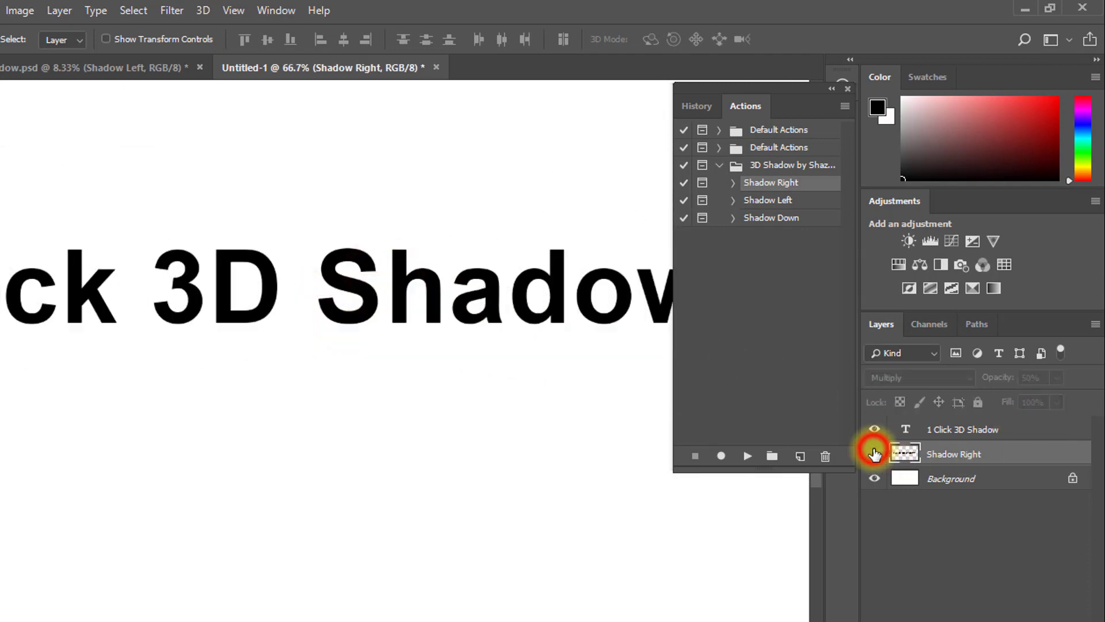
click(874, 455)
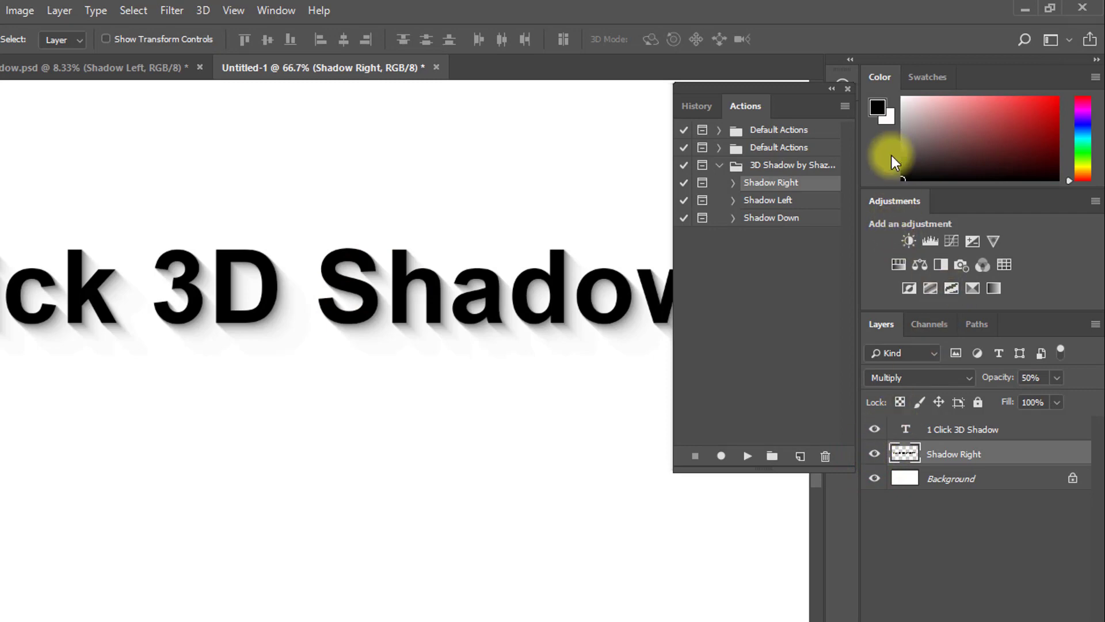
Step: Hide the 1 Click 3D Shadow and Shadow Right layers and place the Subscribe to My YouTube Channel image in the document
drag(875, 428, 875, 454)
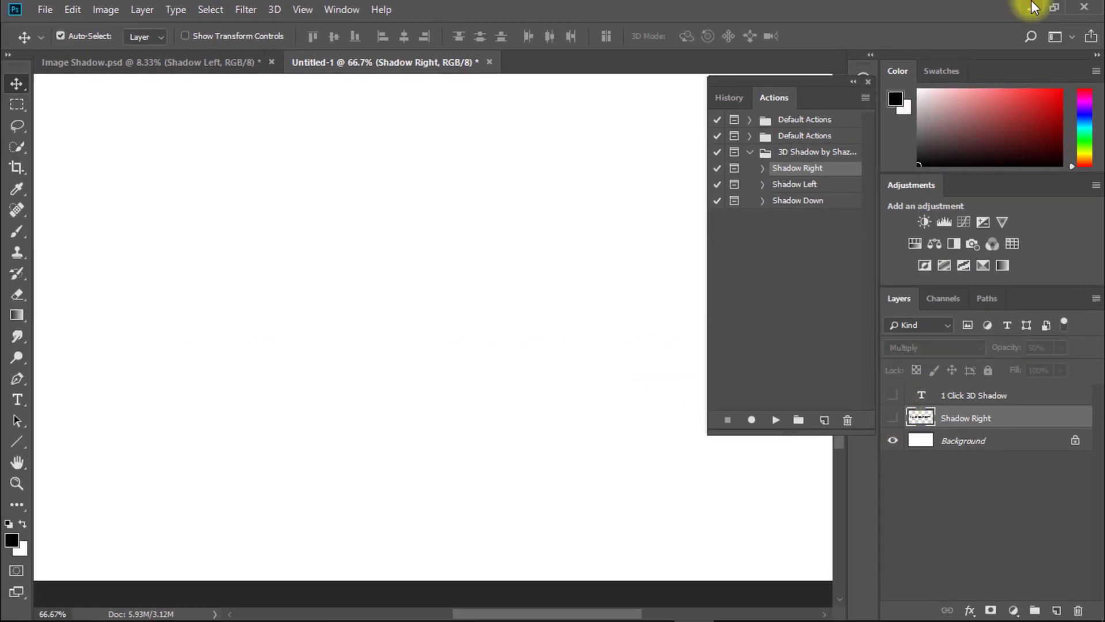
click(1025, 8)
drag(709, 230, 392, 363)
Step: Enlarge the Shazim Creations text so it spans the width beneath the YouTube Channel image
key(ctrl+minus)
key(ctrl+minus)
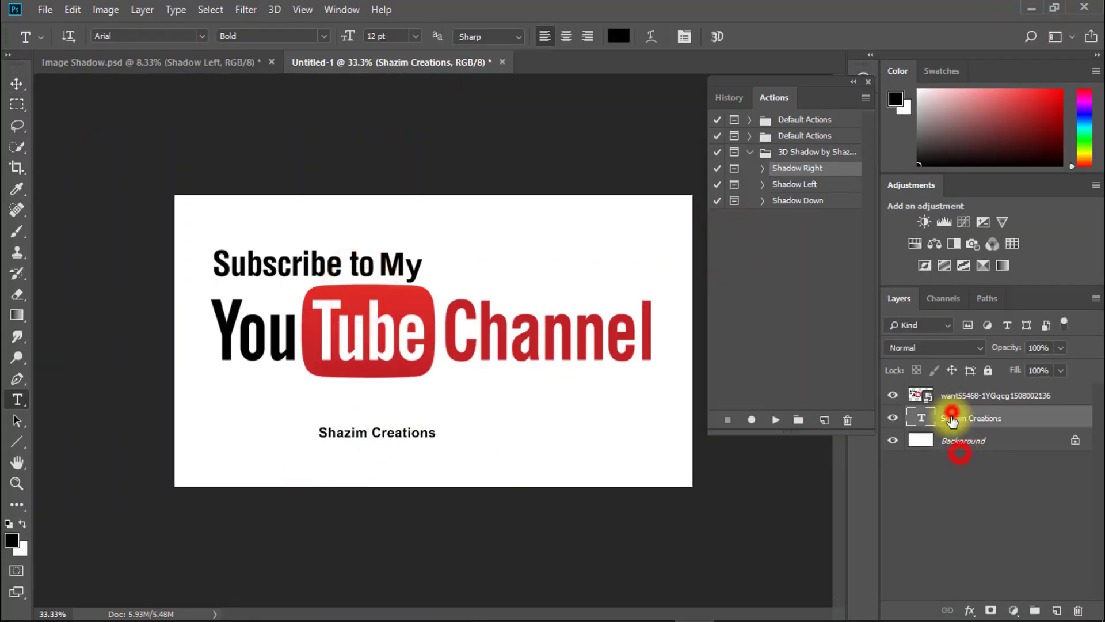
drag(438, 444, 636, 434)
key(Return)
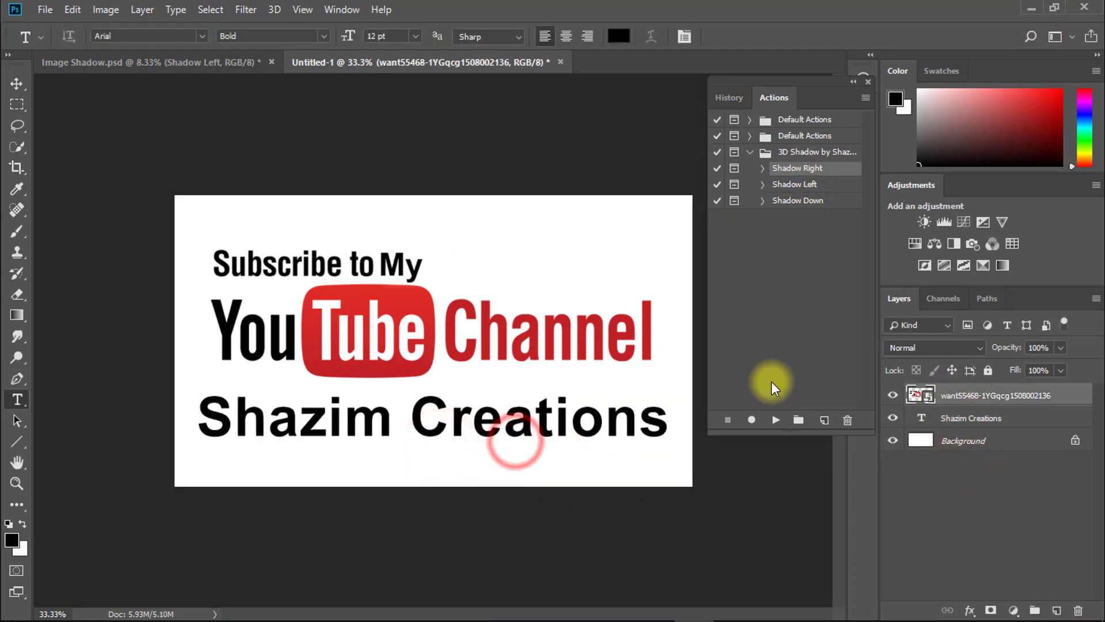
click(775, 420)
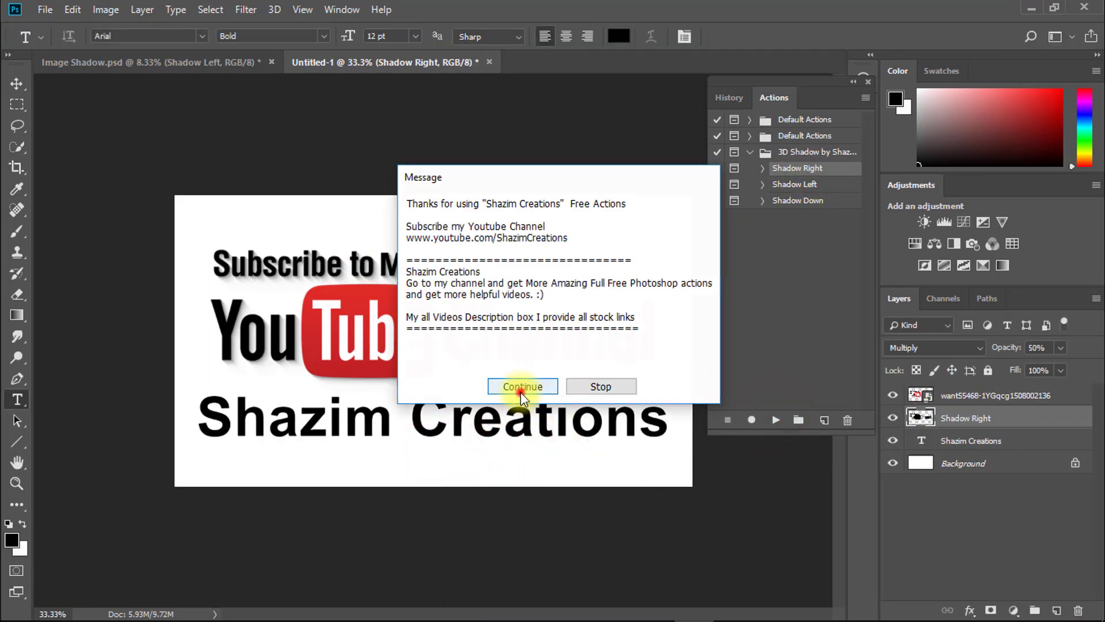
click(522, 392)
click(966, 441)
click(774, 421)
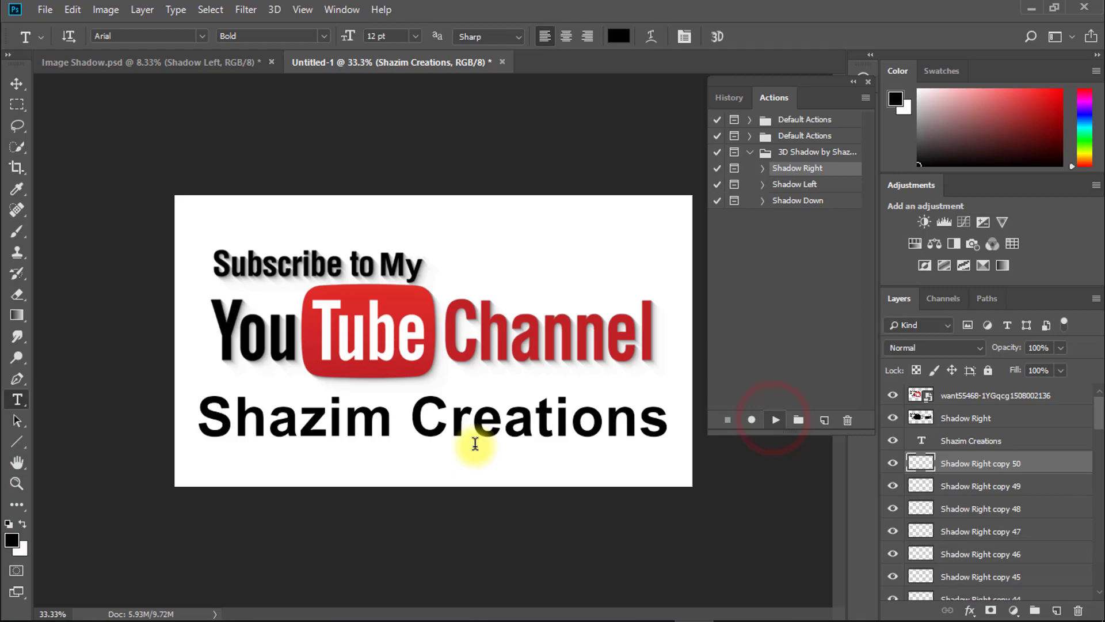
click(513, 387)
Step: Examine the shadows of the YouTube Channel image and the Shazim Creations text up close
drag(420, 403, 487, 413)
drag(251, 439, 432, 486)
drag(506, 372, 440, 442)
drag(440, 442, 521, 343)
mouse_move(277, 291)
mouse_down()
mouse_move(326, 294)
mouse_move(293, 293)
mouse_up()
drag(468, 437, 383, 386)
drag(539, 397, 256, 196)
drag(465, 367, 367, 306)
drag(484, 409, 499, 270)
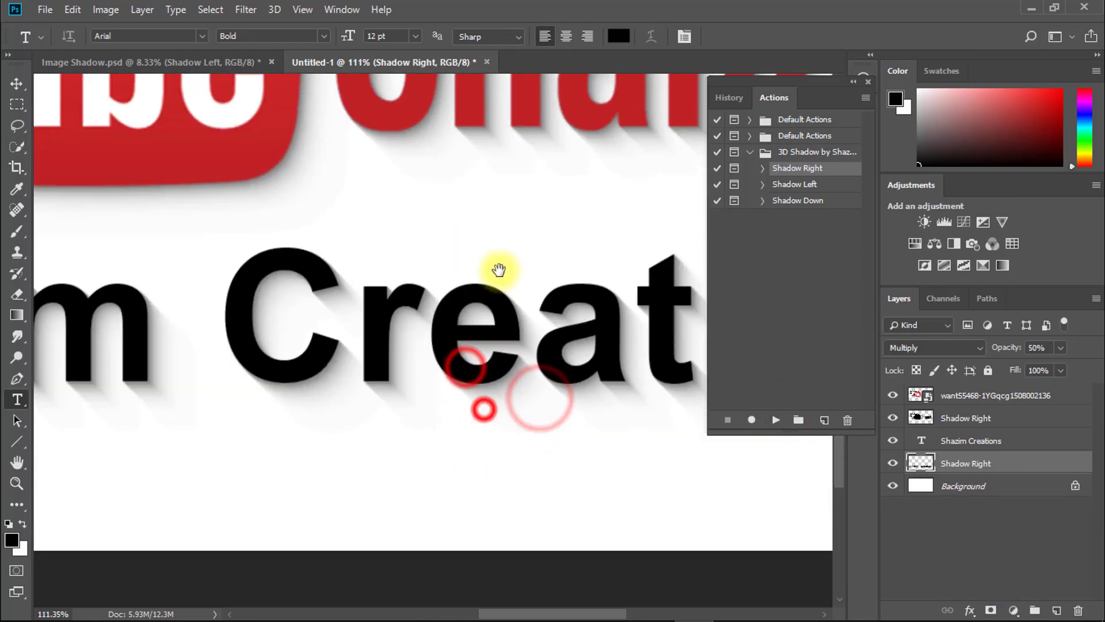